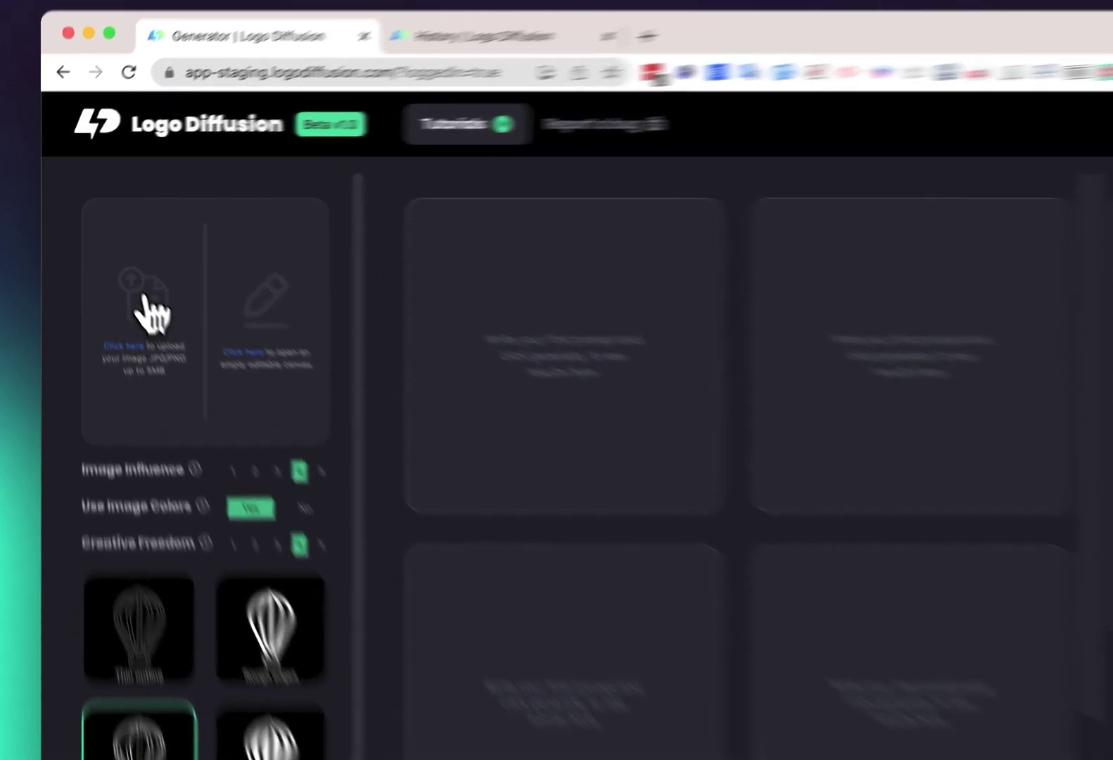
# - Upload the red-jersey basketball player photo as the input image, keeping Thick outline edge mode
pyautogui.click(121, 266)
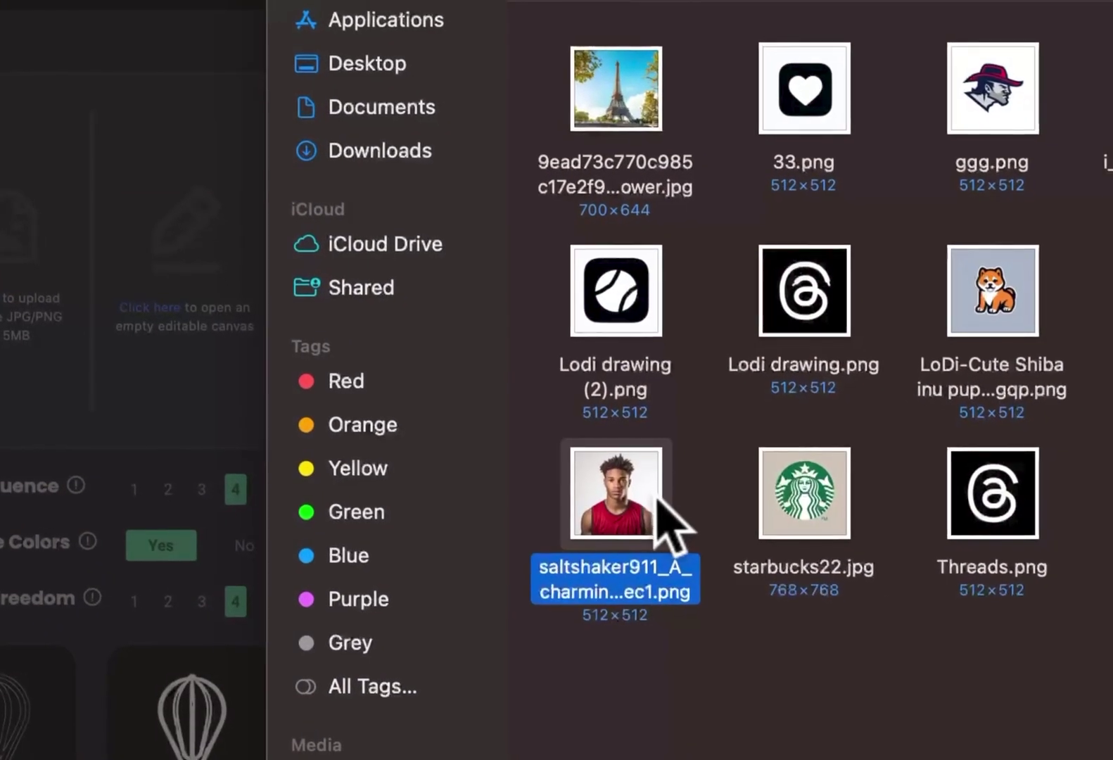
pyautogui.doubleClick(668, 510)
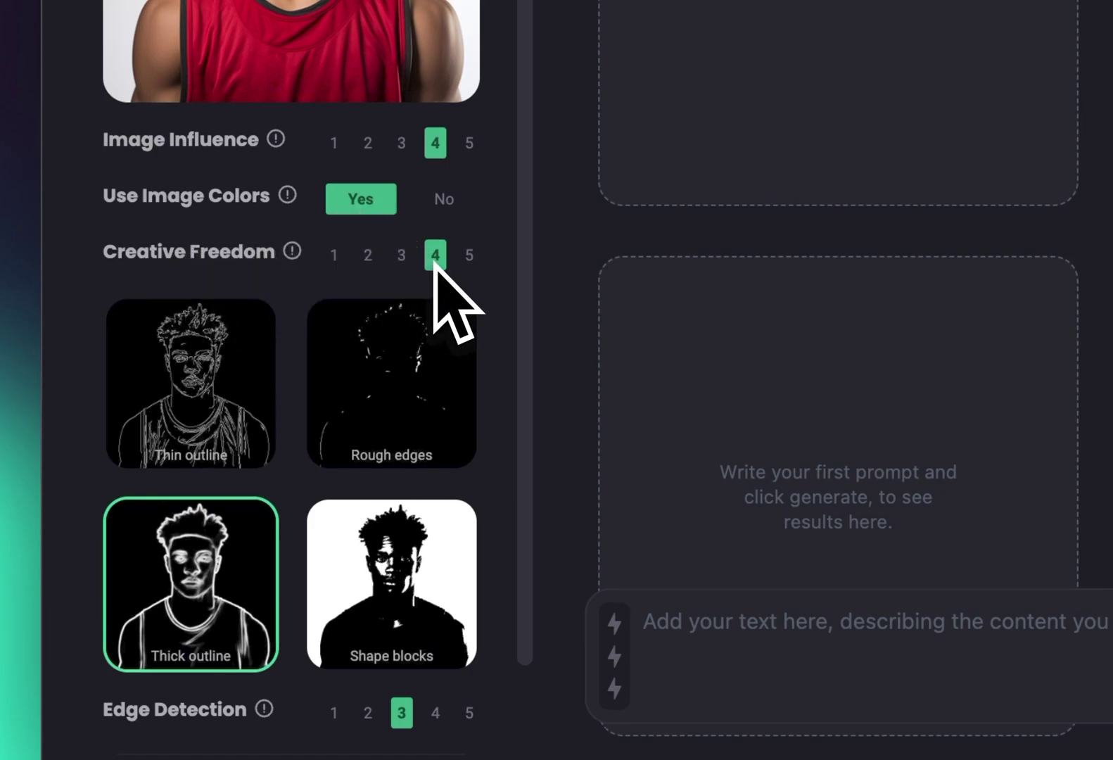
pyautogui.moveTo(224, 647)
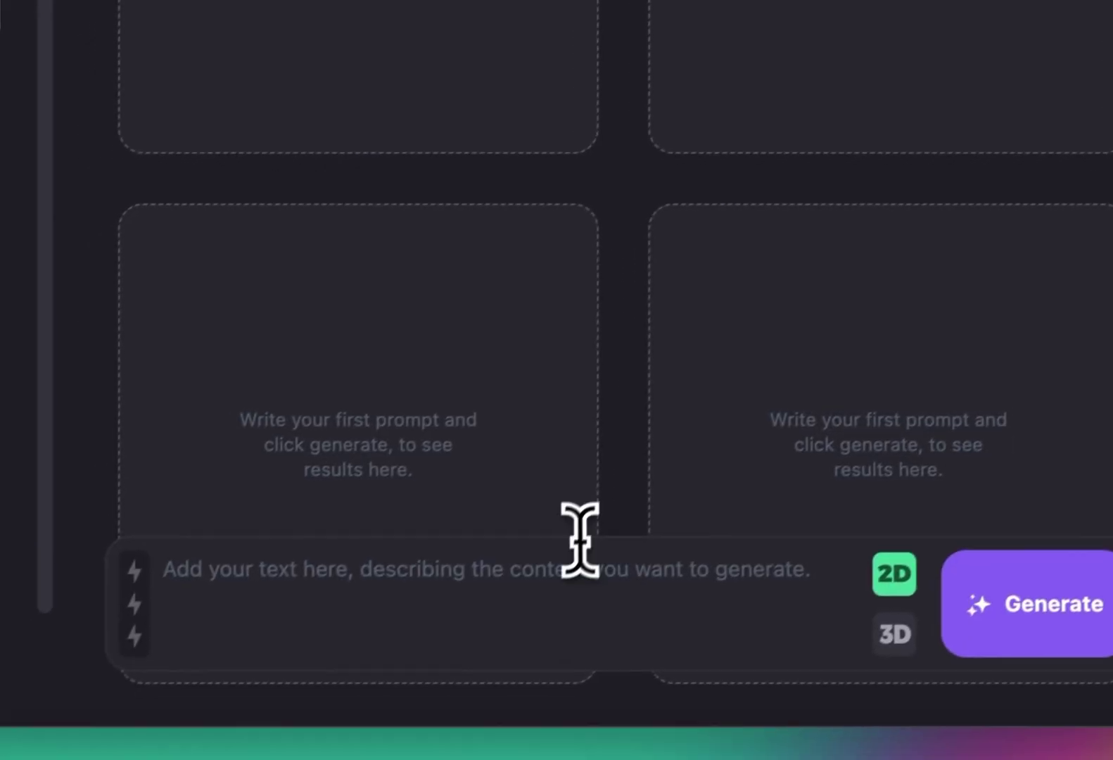
pyautogui.click(1047, 556)
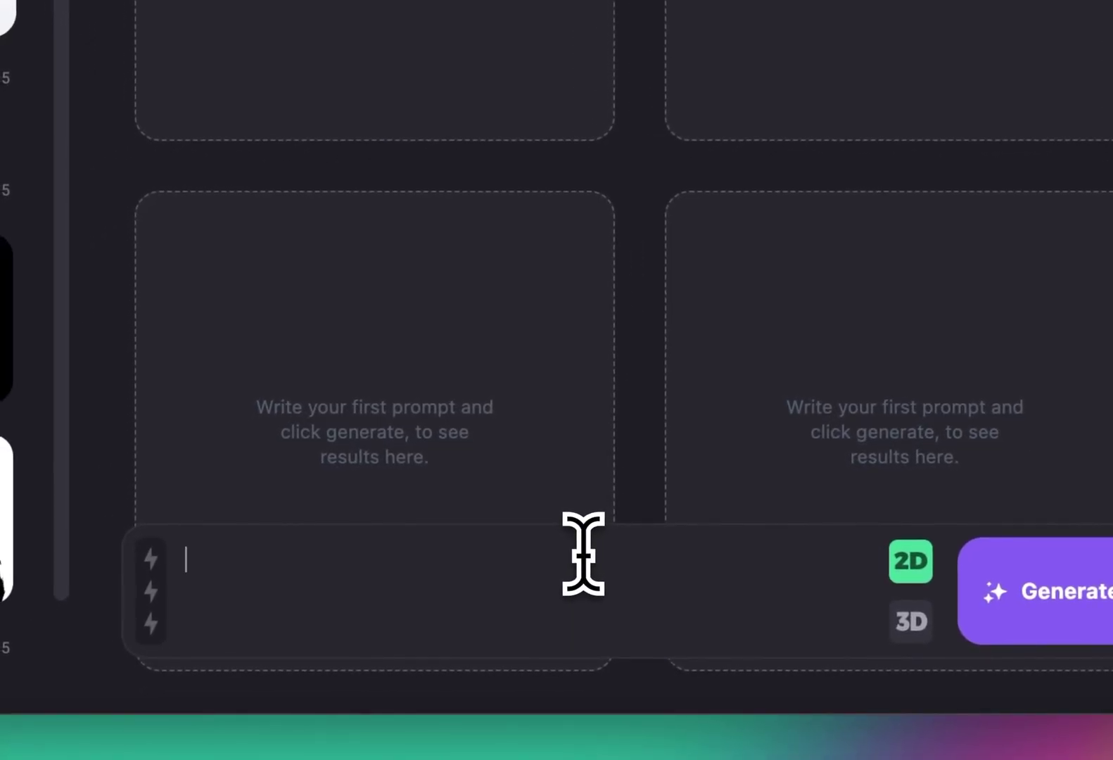
# - Paste the prompt and weight 'Minimalist illustration' and 'African American' once, 'Basketball player' twice
pyautogui.write('Minimalist illustration Basketball player African American')
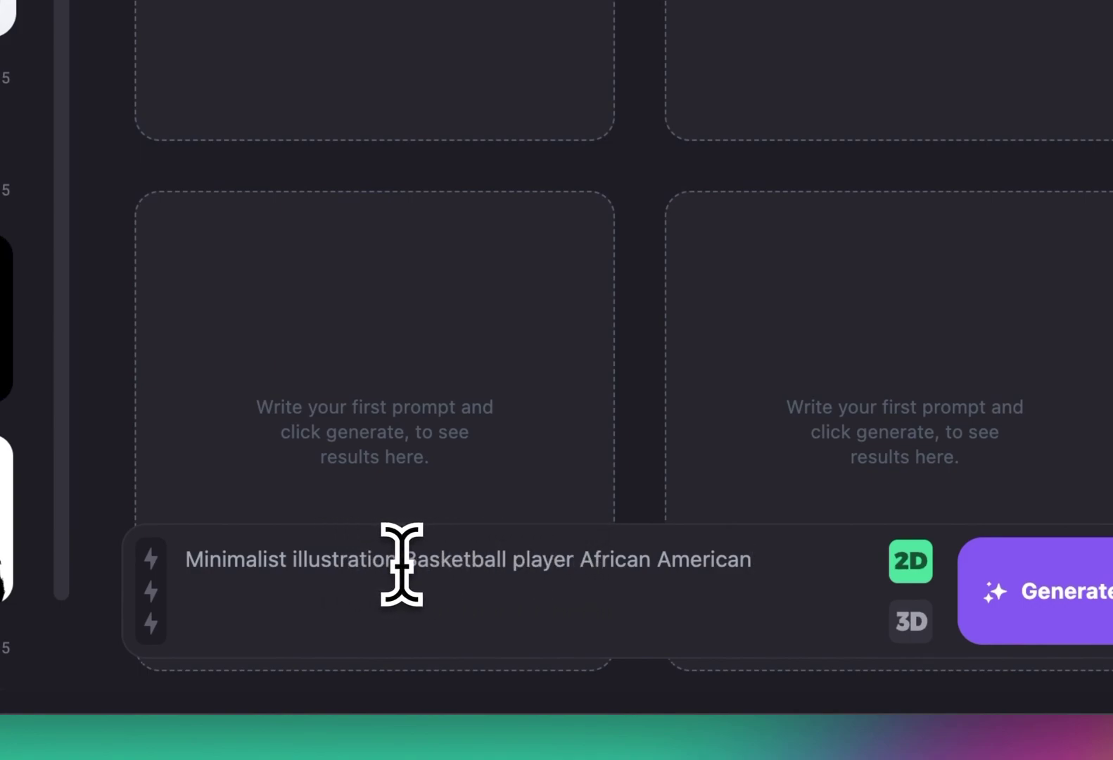
pyautogui.moveTo(402, 563); pyautogui.dragTo(185, 559)
pyautogui.click(308, 622)
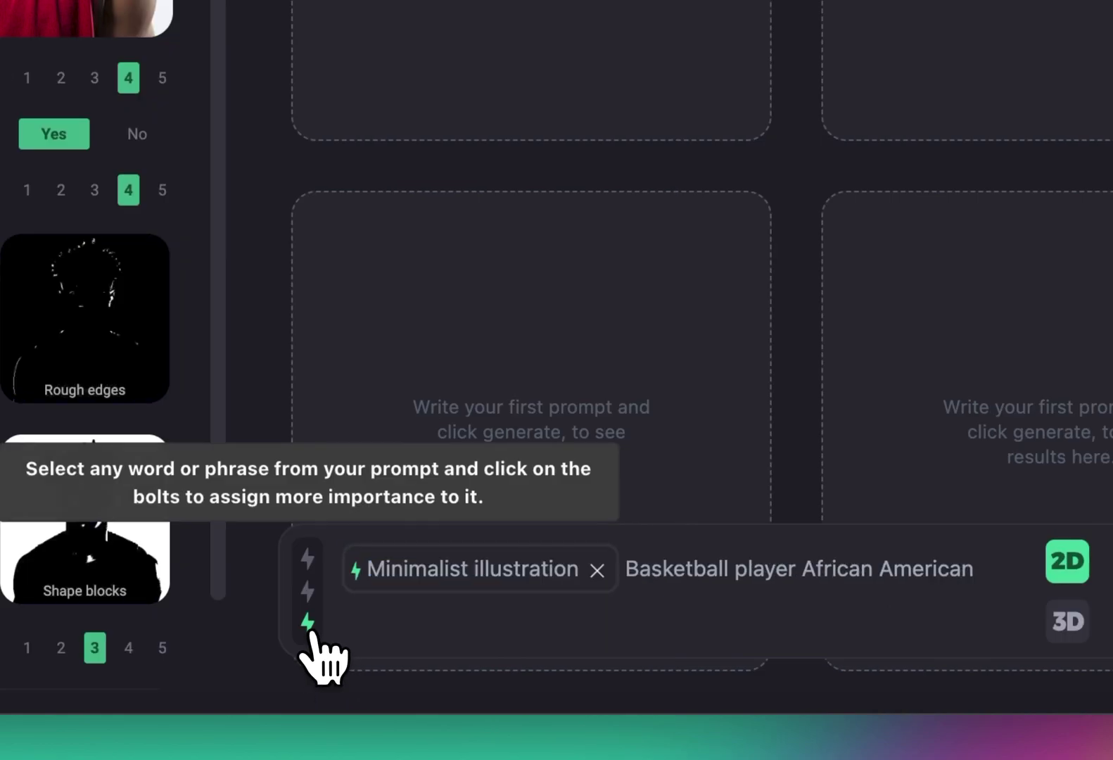
pyautogui.moveTo(639, 568); pyautogui.dragTo(796, 570)
pyautogui.moveTo(796, 570); pyautogui.dragTo(589, 589)
pyautogui.click(308, 591)
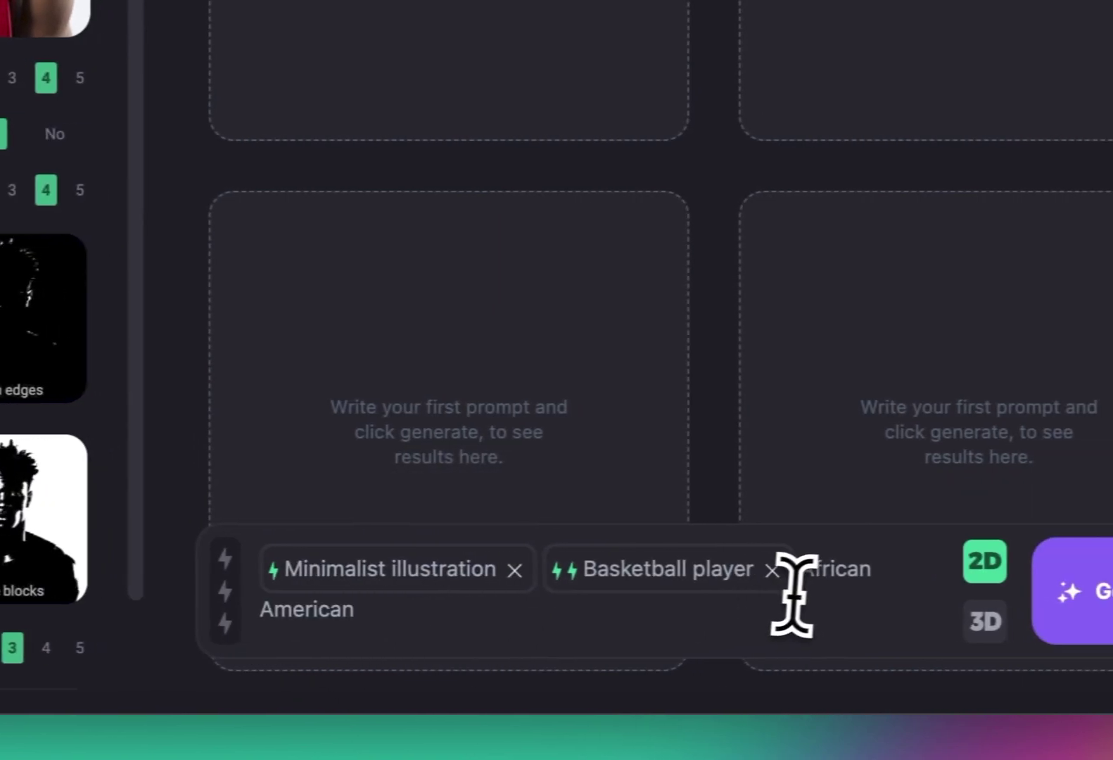
pyautogui.moveTo(883, 573); pyautogui.dragTo(746, 614)
pyautogui.click(203, 622)
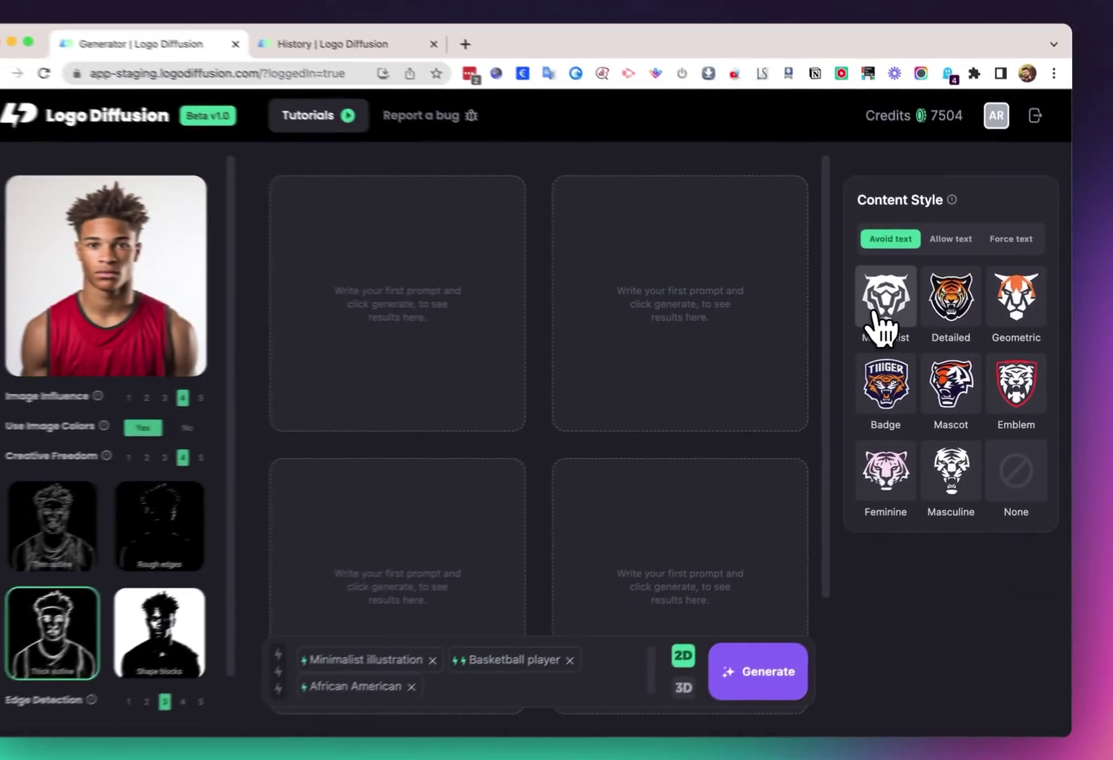
# - Choose the Minimalist content style and generate four cartoon portraits of the red-jersey player
pyautogui.click(778, 282)
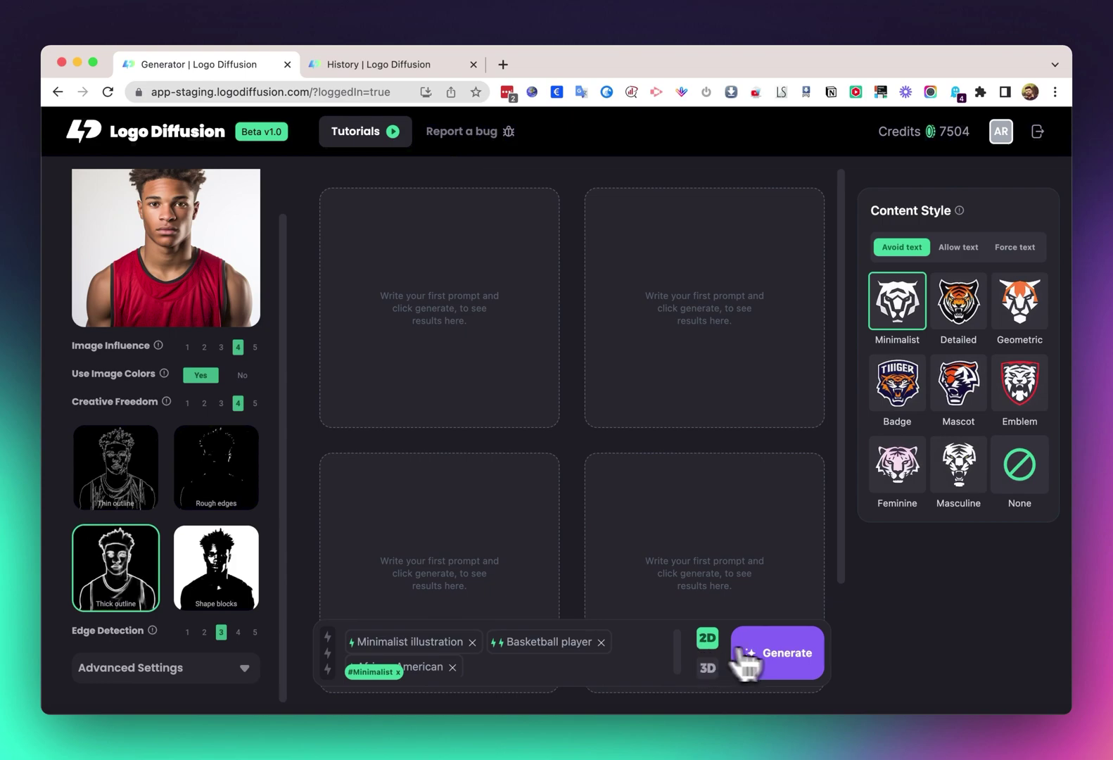
pyautogui.click(785, 656)
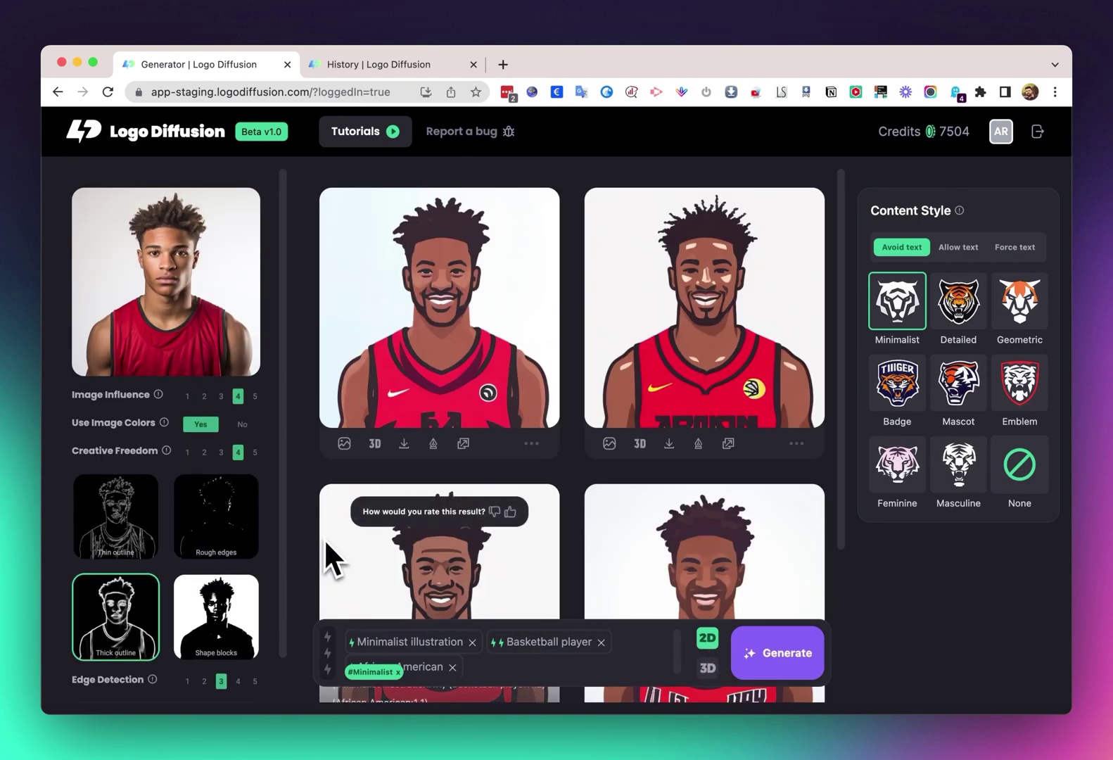
pyautogui.moveTo(259, 484)
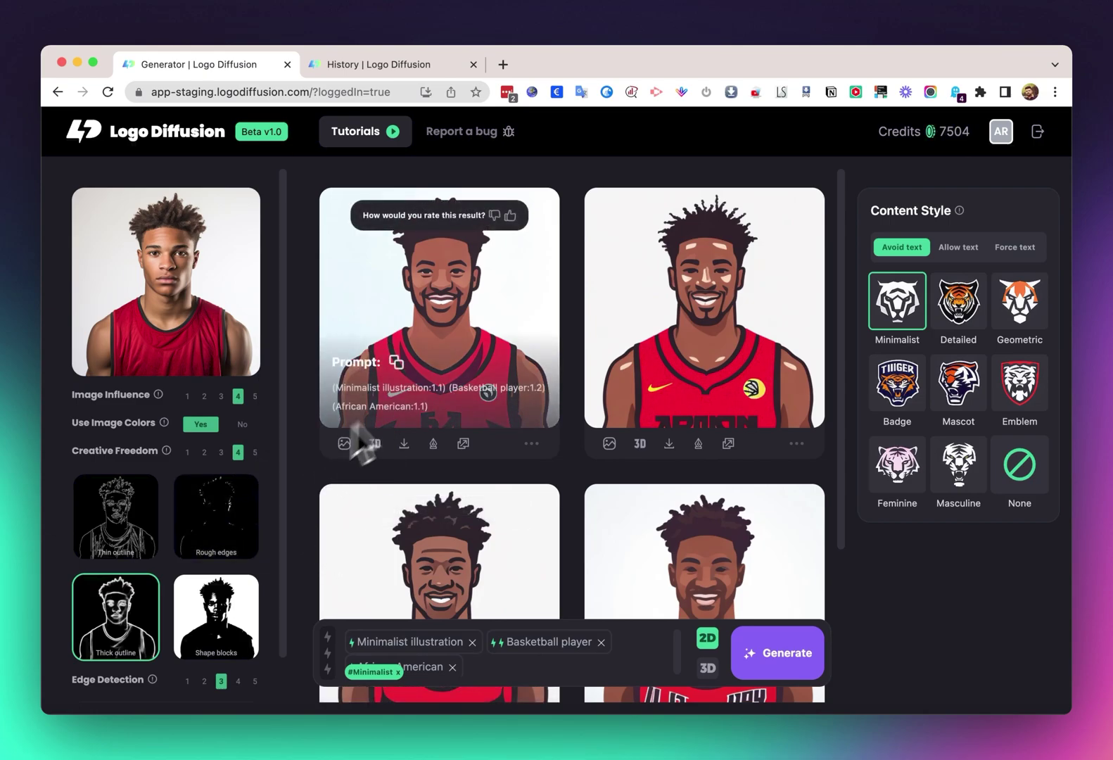
pyautogui.moveTo(477, 385)
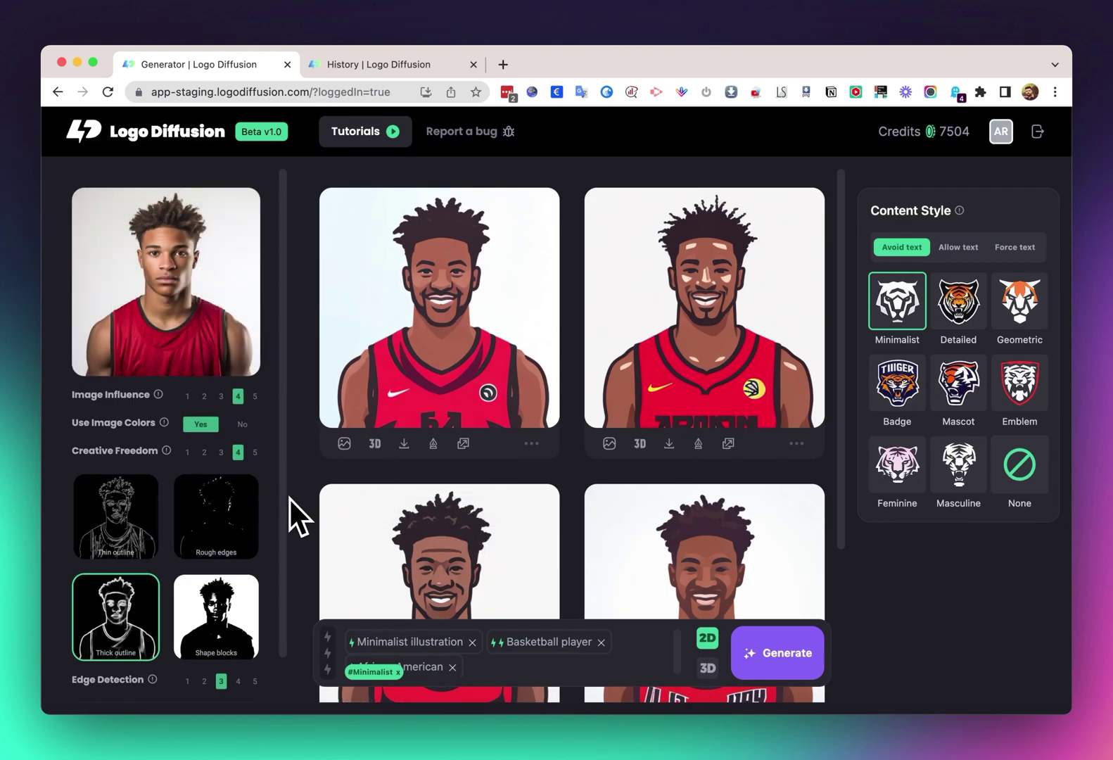
# - Add a smile-excluding term to the Advanced Settings negative prompt and regenerate for serious expressions
pyautogui.scroll(-2, 273, 549)
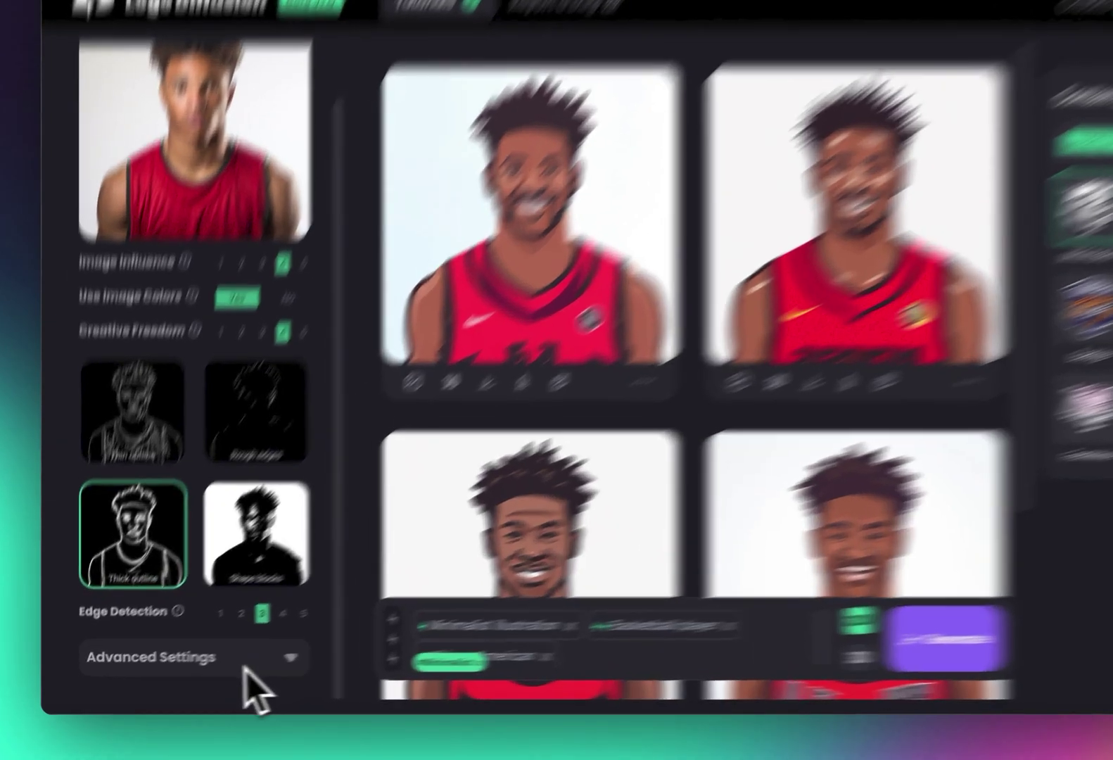
pyautogui.click(203, 669)
pyautogui.scroll(-5, 176, 654)
pyautogui.click(148, 623)
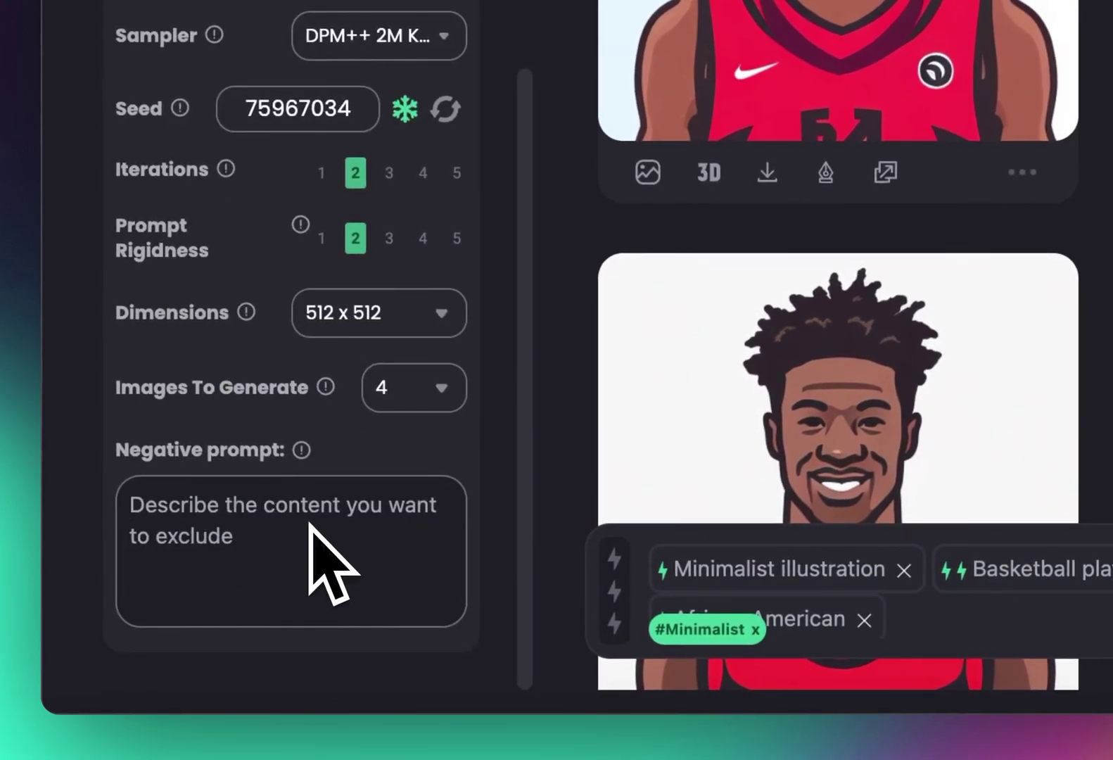
pyautogui.write('smiling')
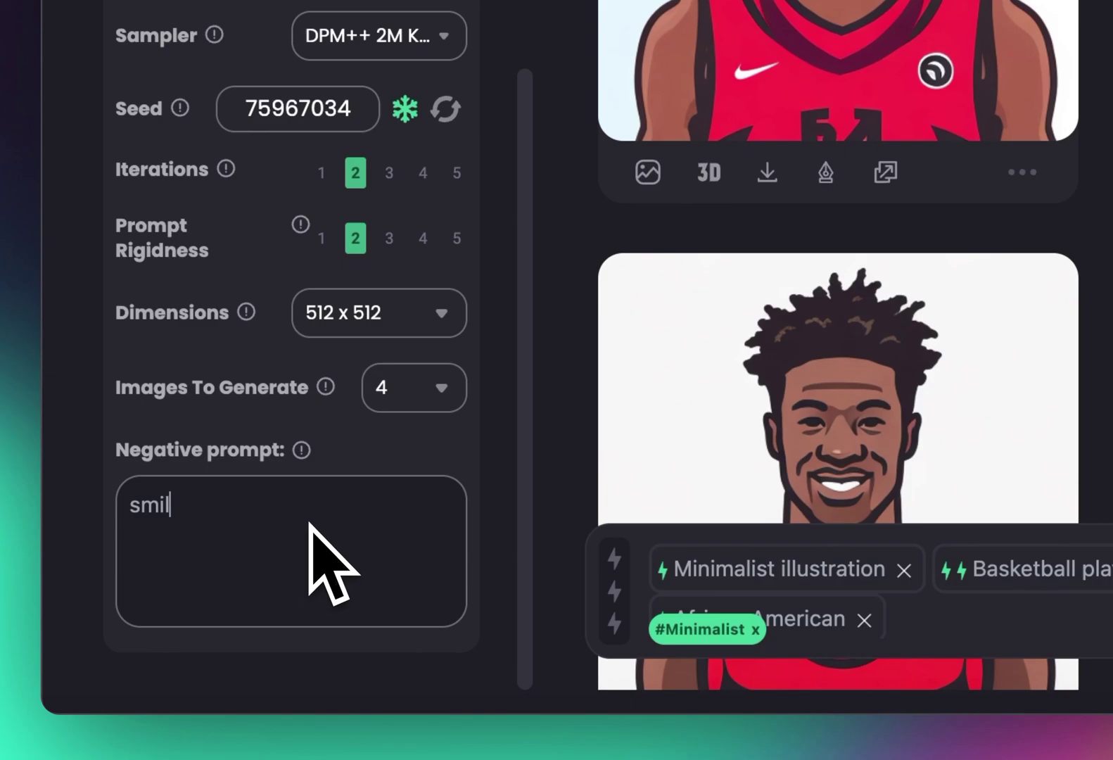
pyautogui.scroll(5, 510, 286)
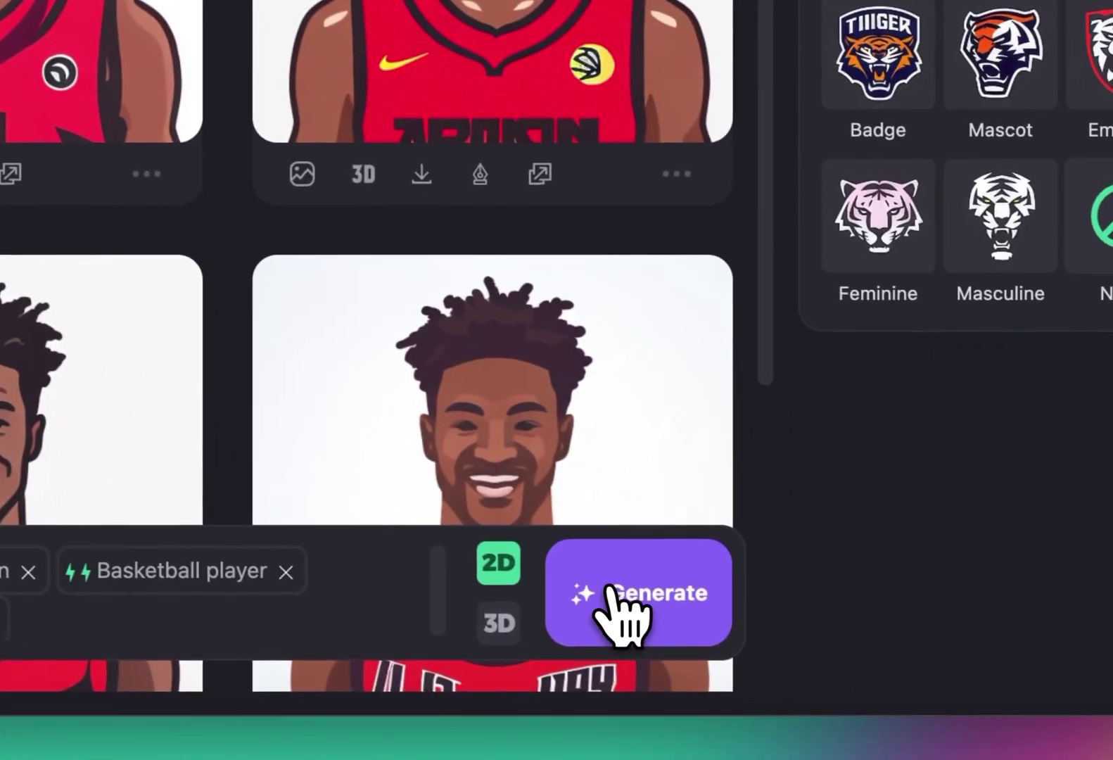
pyautogui.click(1098, 737)
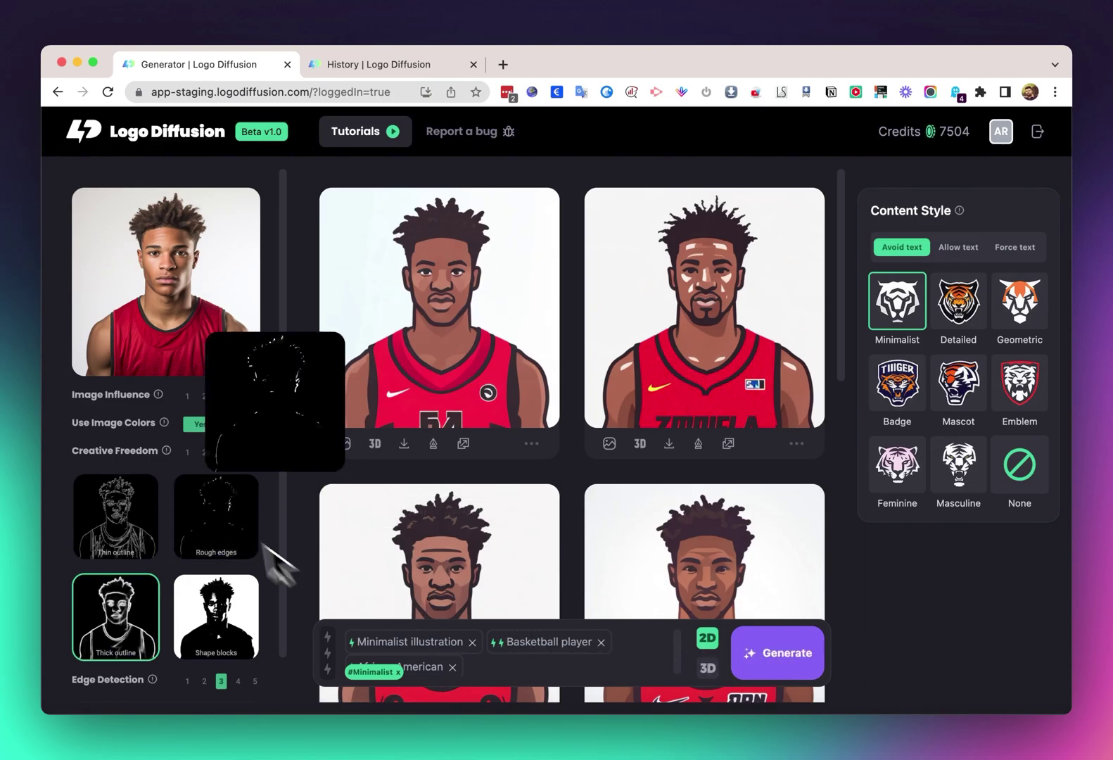
# - Use the first serious-faced result as the input image and open it in the Input Image Editor
pyautogui.moveTo(338, 389)
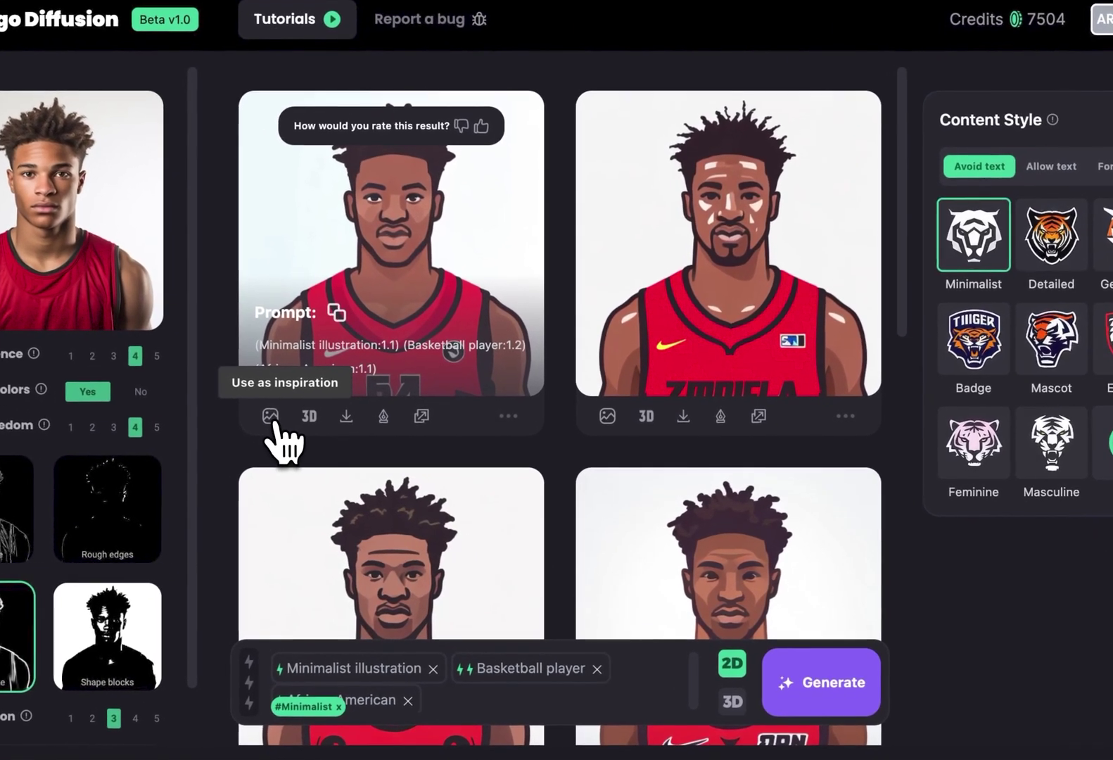
pyautogui.click(344, 444)
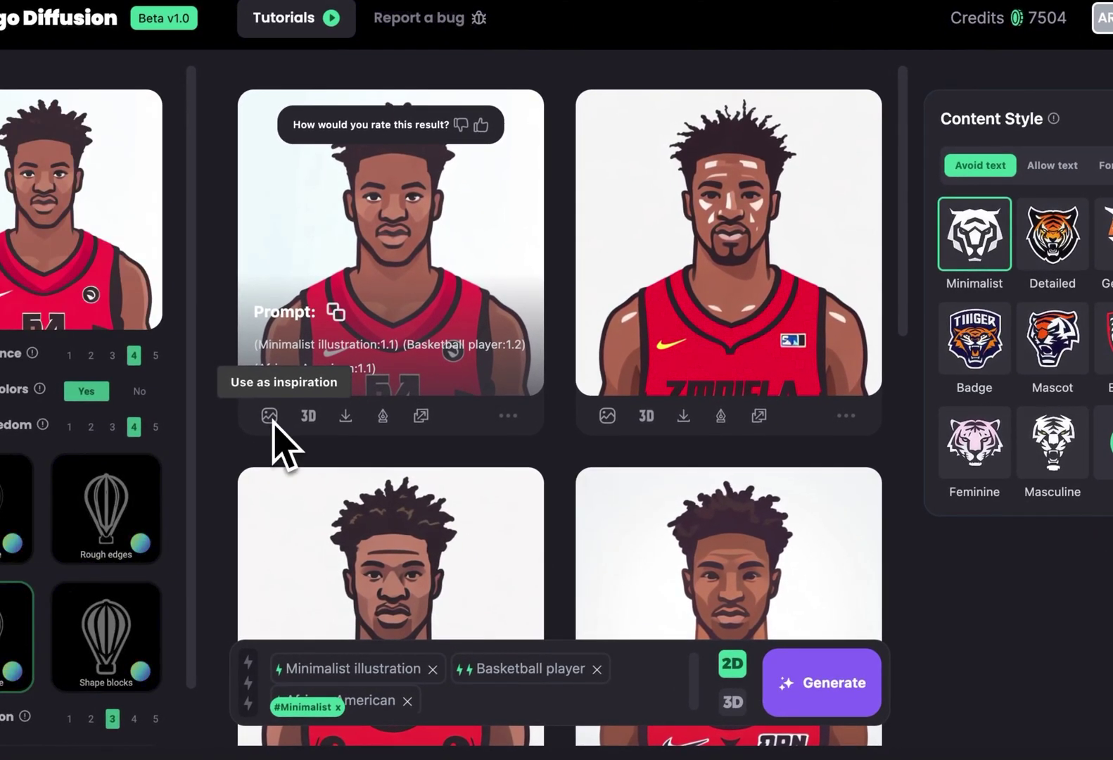
pyautogui.moveTo(74, 250)
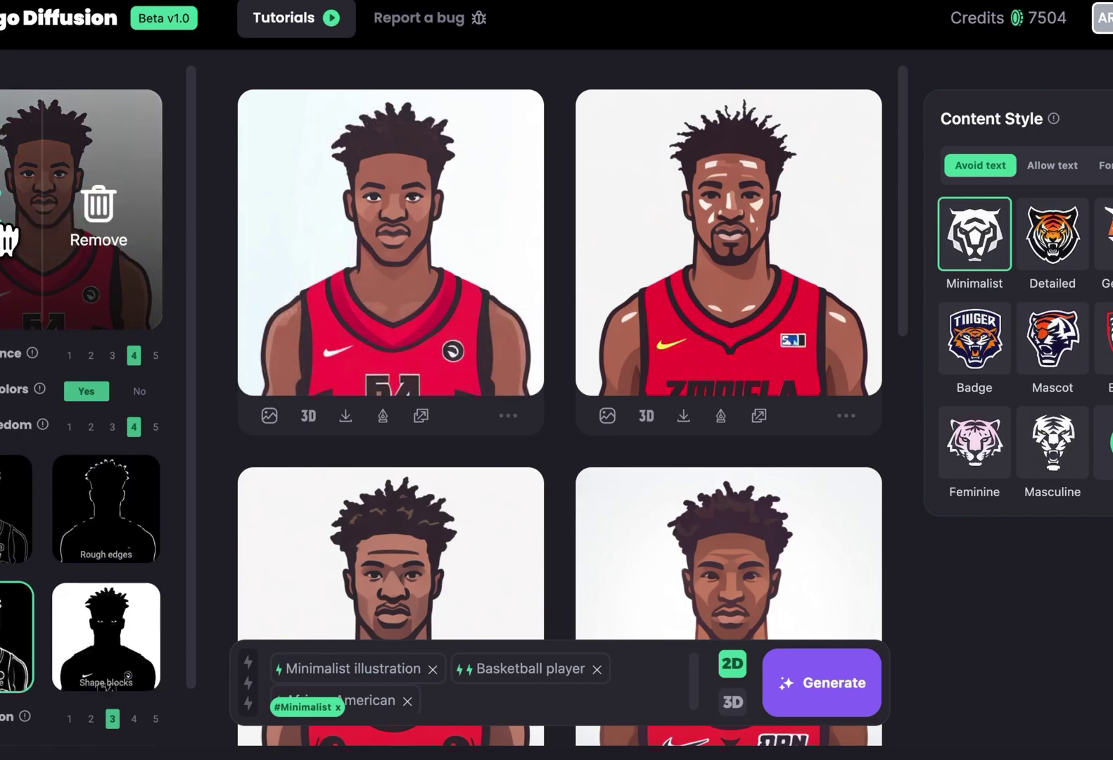
pyautogui.click(8, 239)
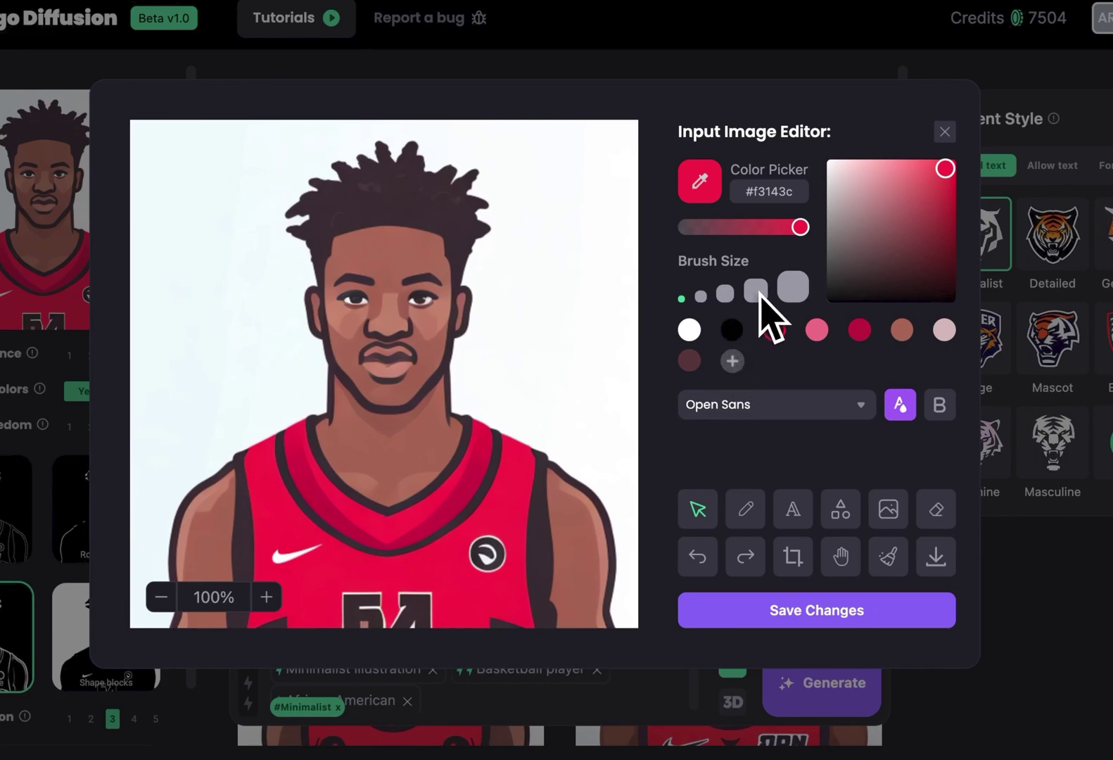
# - Paint the jersey logos and number over in red and save the edited input image
pyautogui.click(773, 329)
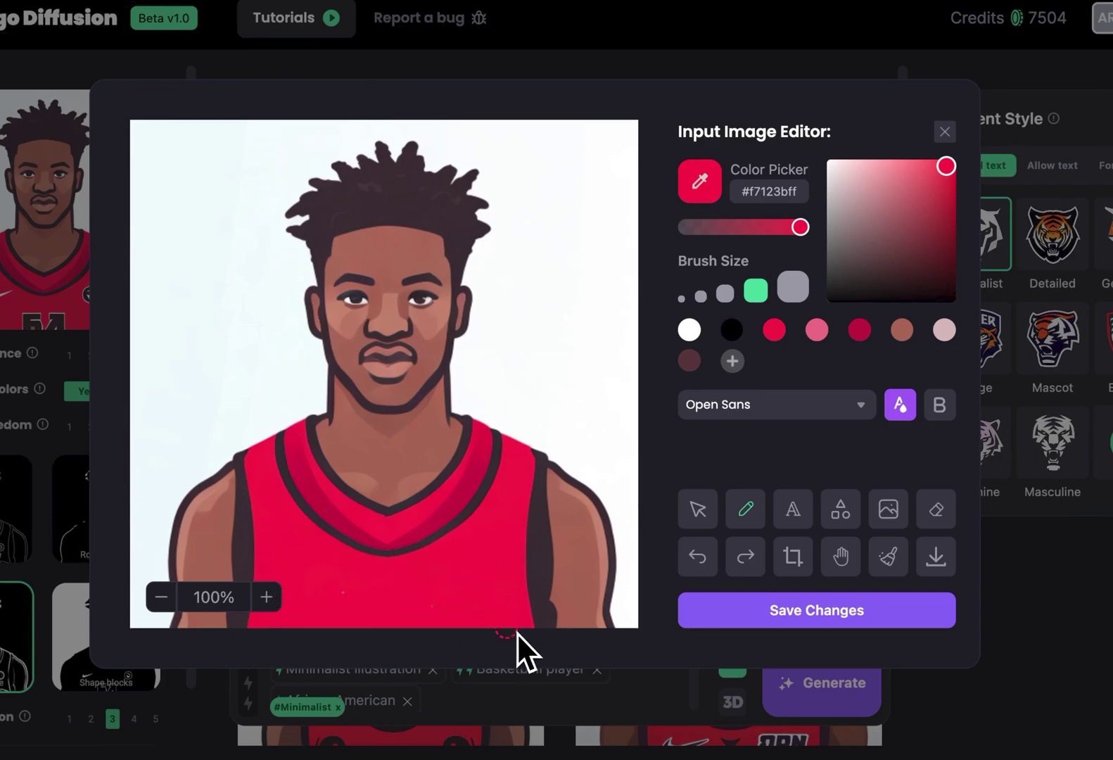
pyautogui.click(825, 626)
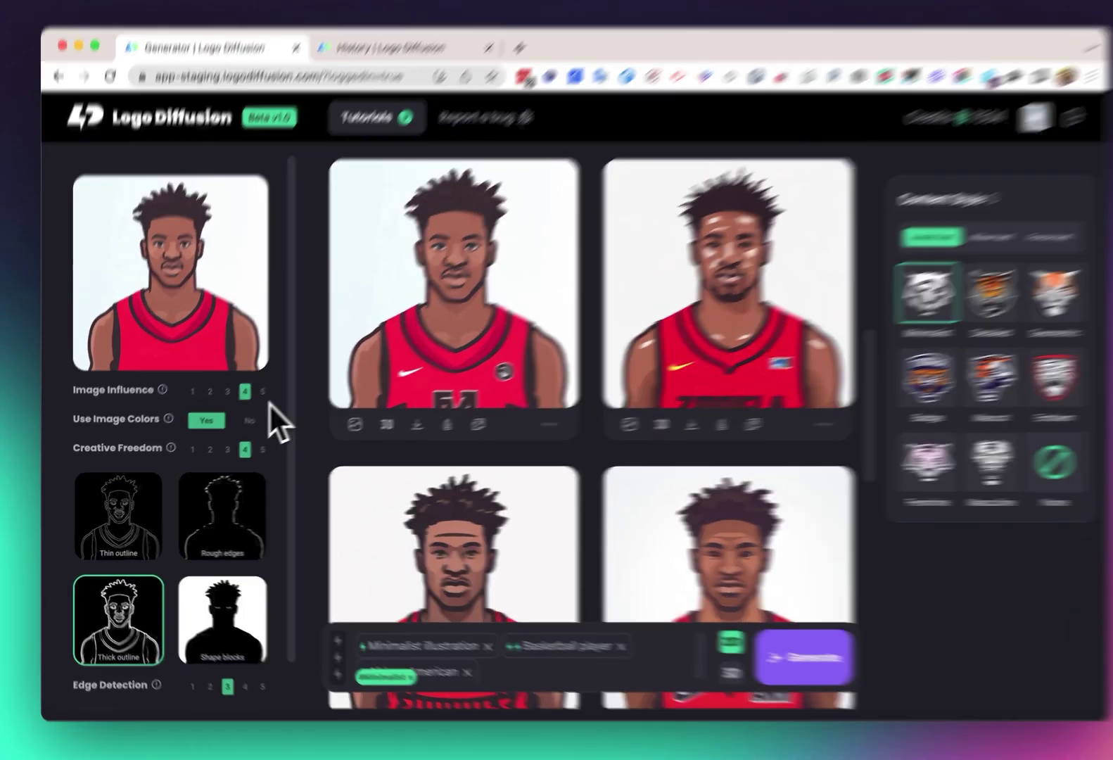
# - Set Image Influence to 5 and Creative Freedom to 1, then generate from the edited image
pyautogui.click(255, 396)
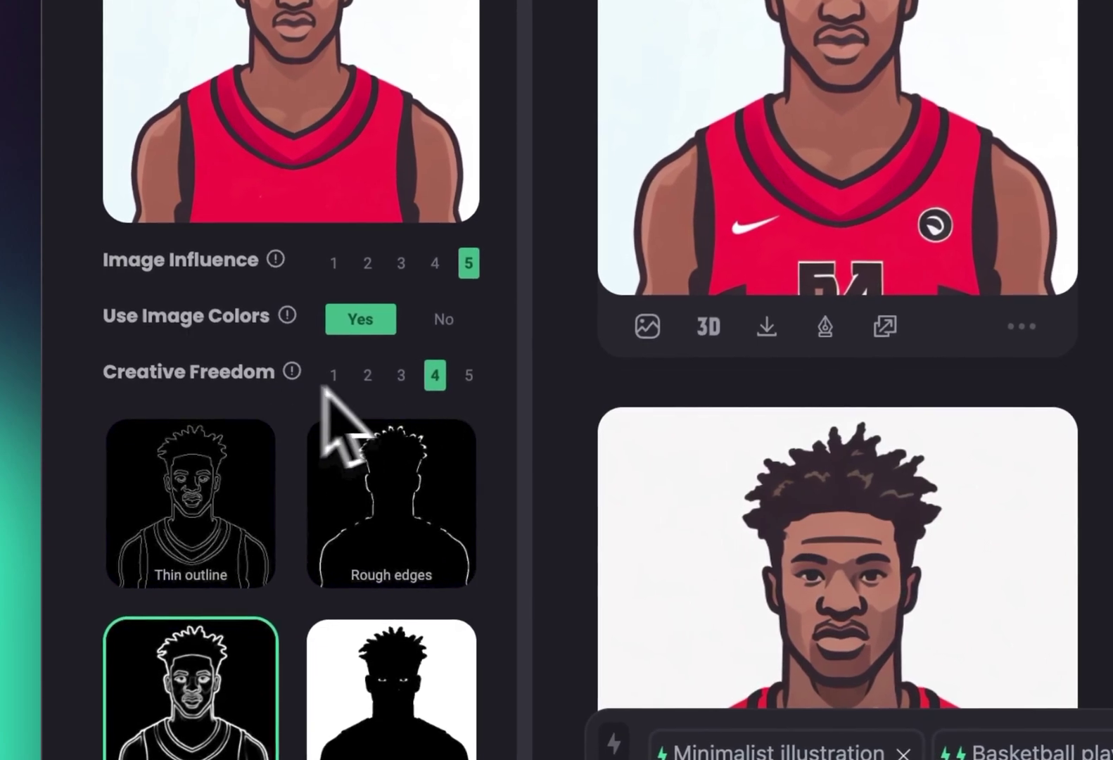
pyautogui.click(337, 376)
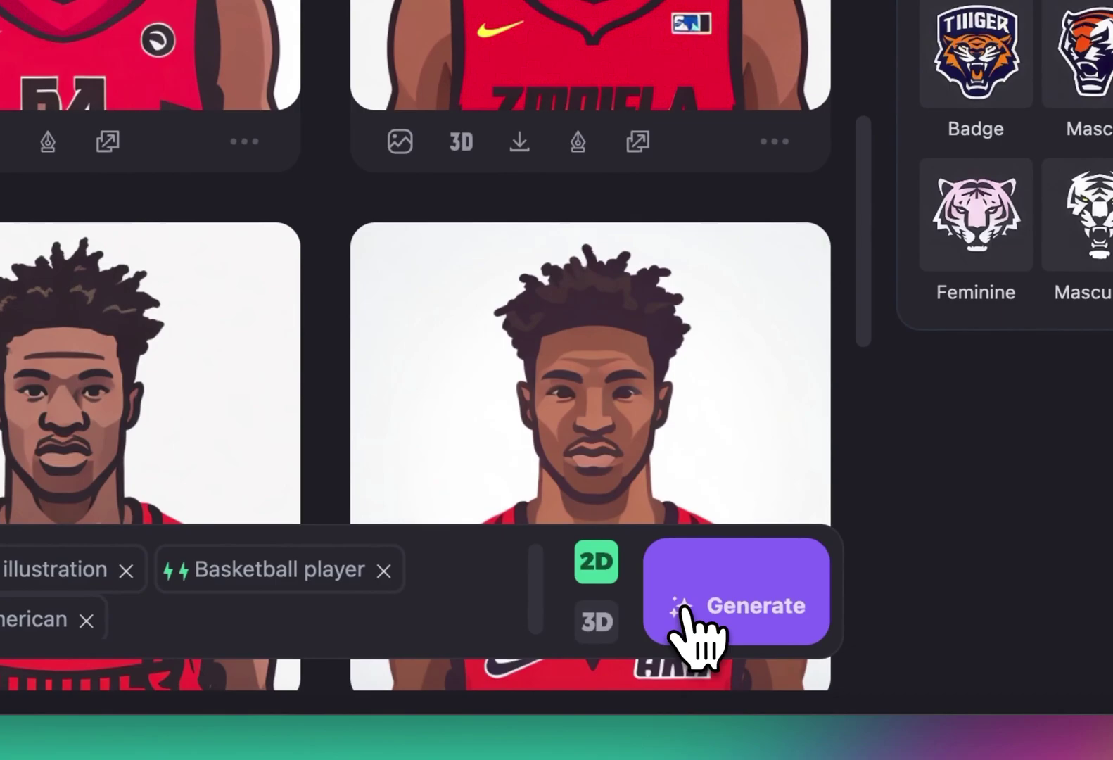
pyautogui.click(683, 607)
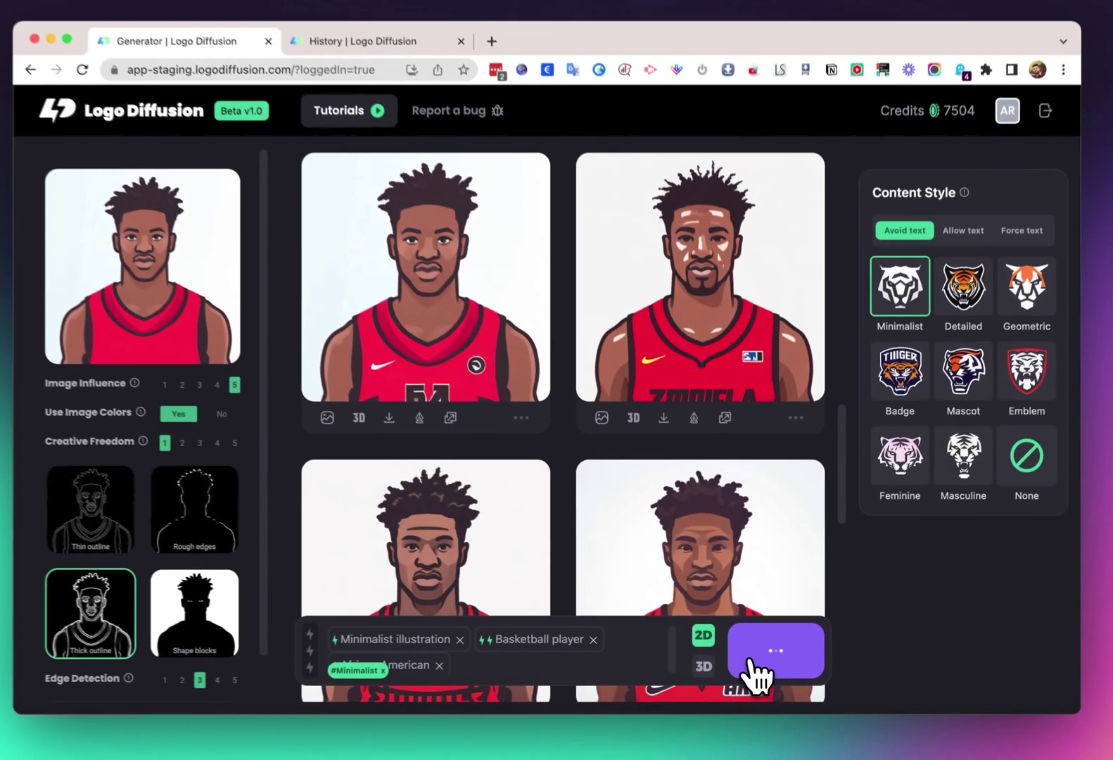
pyautogui.scroll(-1, 728, 482)
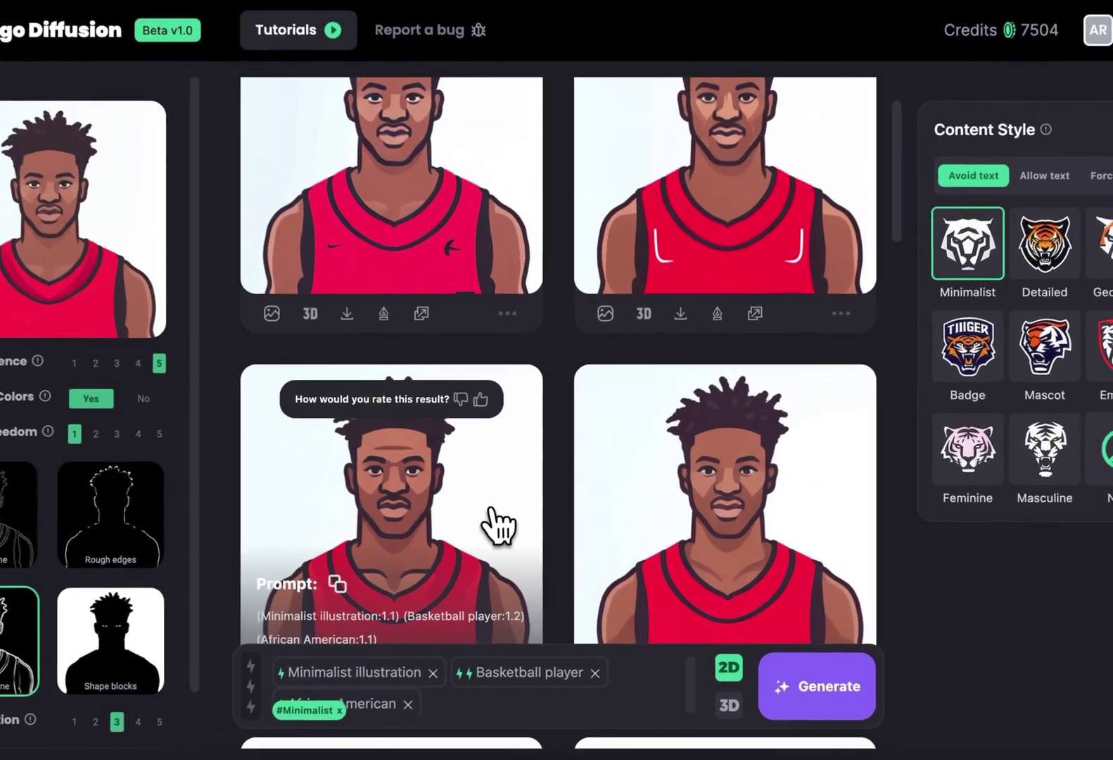
# - Review the bottom-left portrait's prompt and seed in its detail view, then close it
pyautogui.click(503, 521)
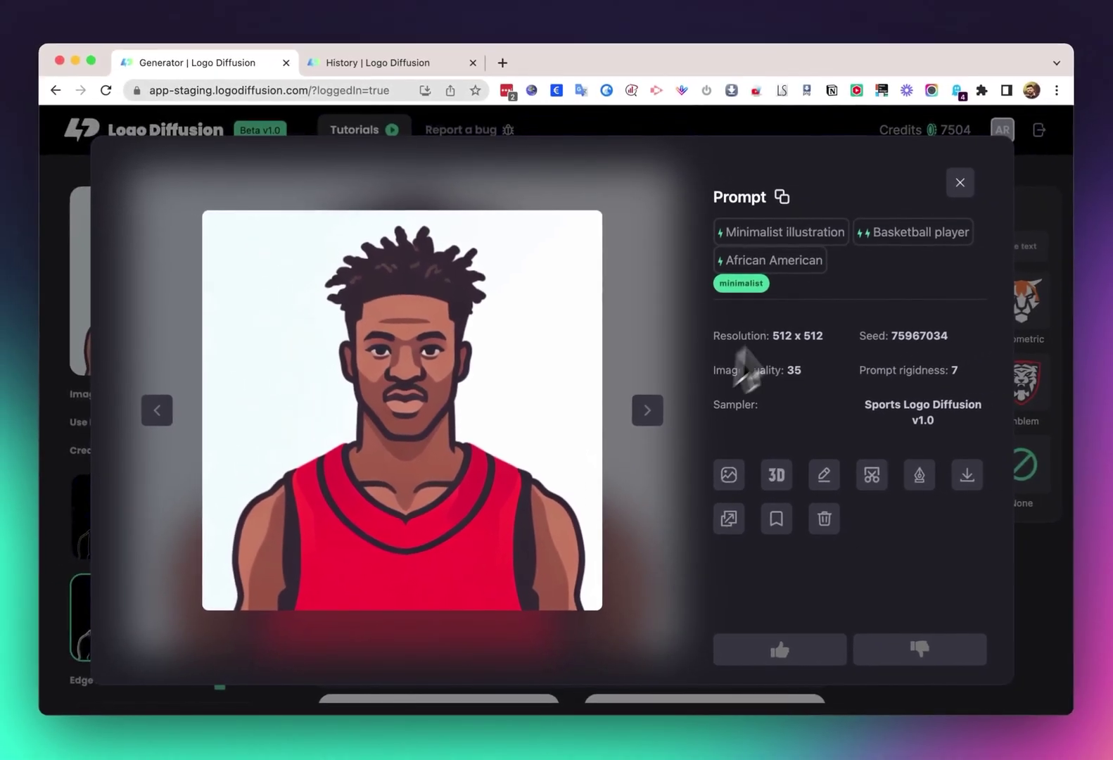
pyautogui.press('Escape')
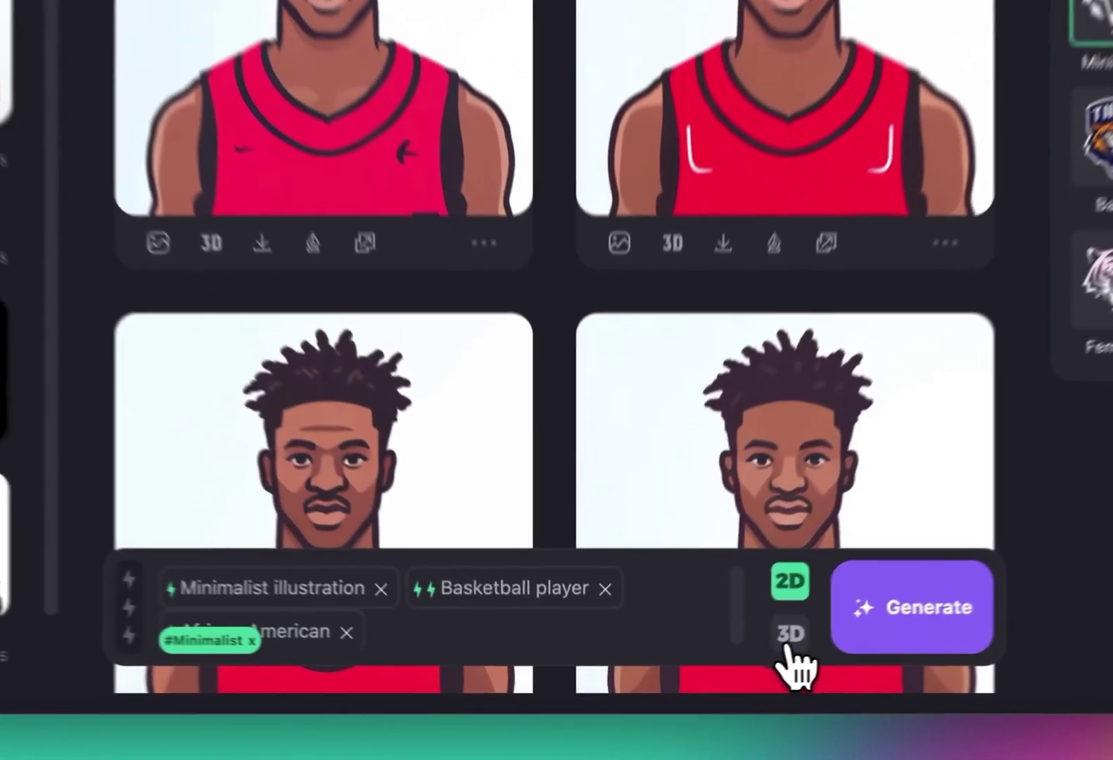
# - Switch to 3D, change 'Minimalist illustration' to 'Pixar Character' in the prompt, and generate
pyautogui.click(707, 669)
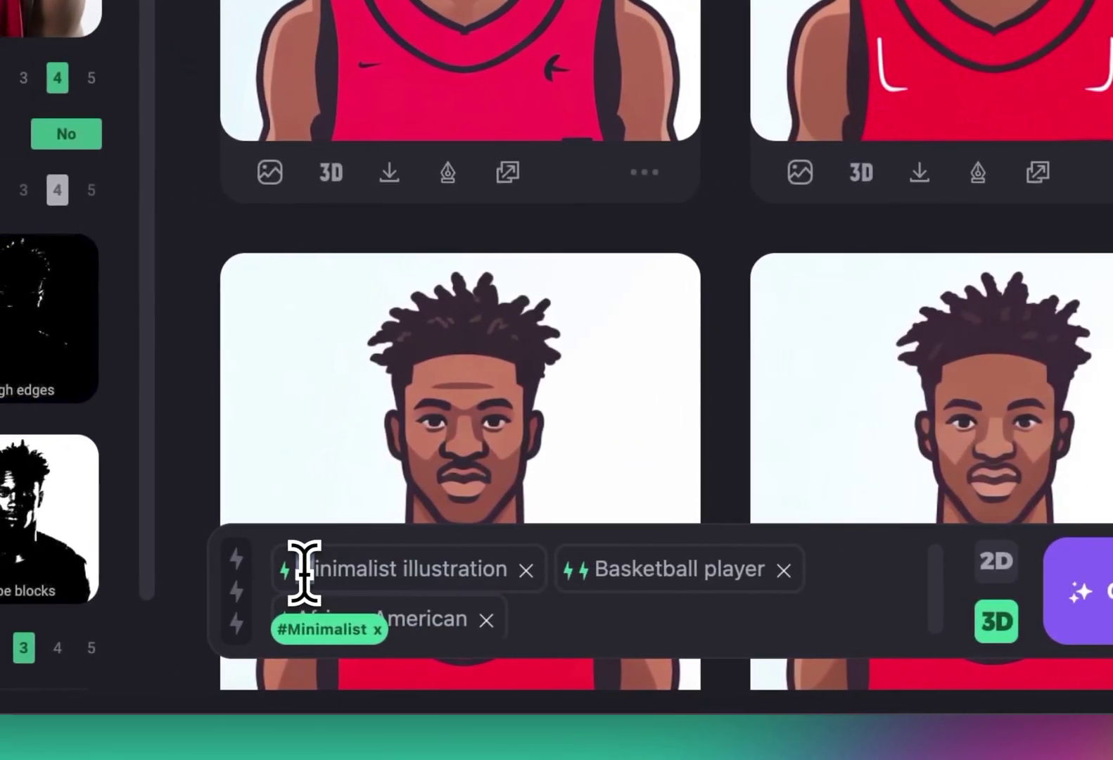
pyautogui.moveTo(304, 571); pyautogui.dragTo(496, 581)
pyautogui.write('Pix')
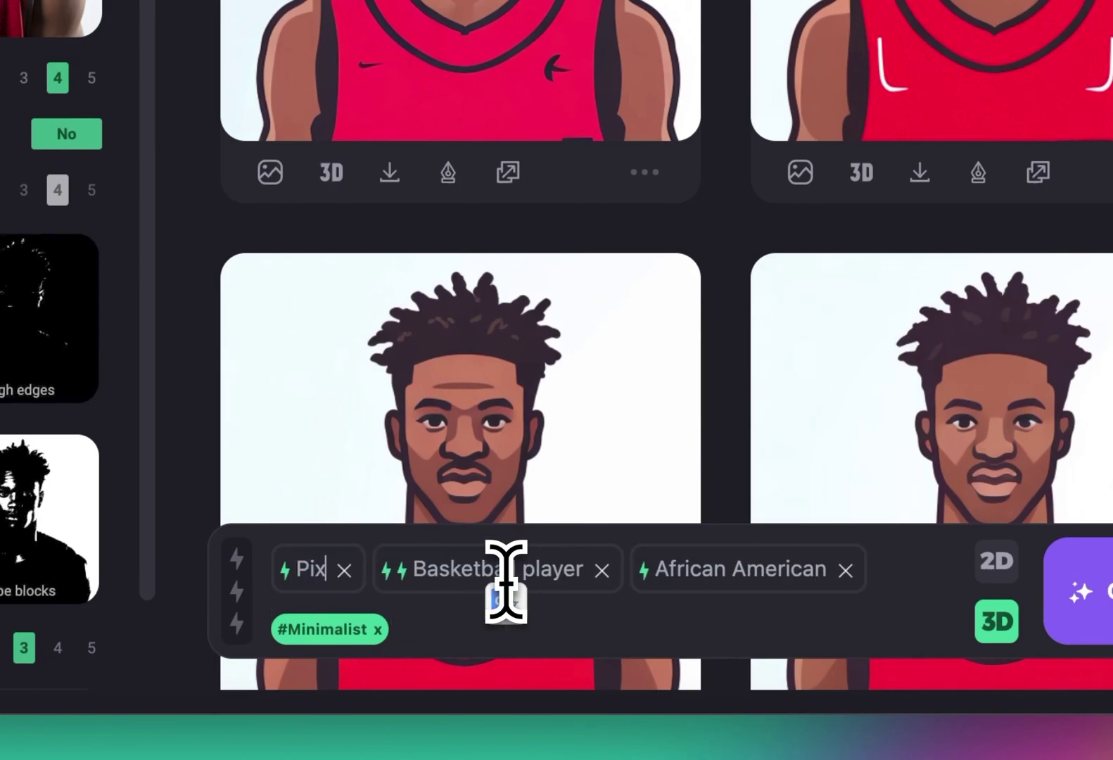
pyautogui.write('ar Character')
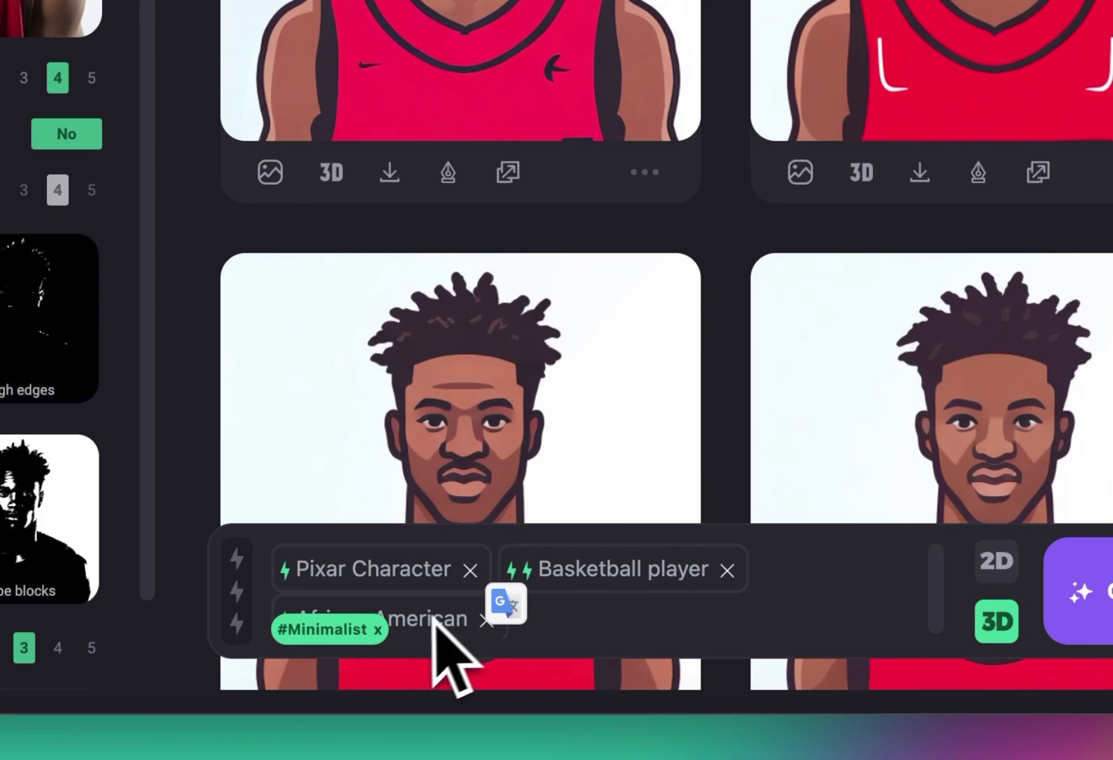
pyautogui.click(382, 637)
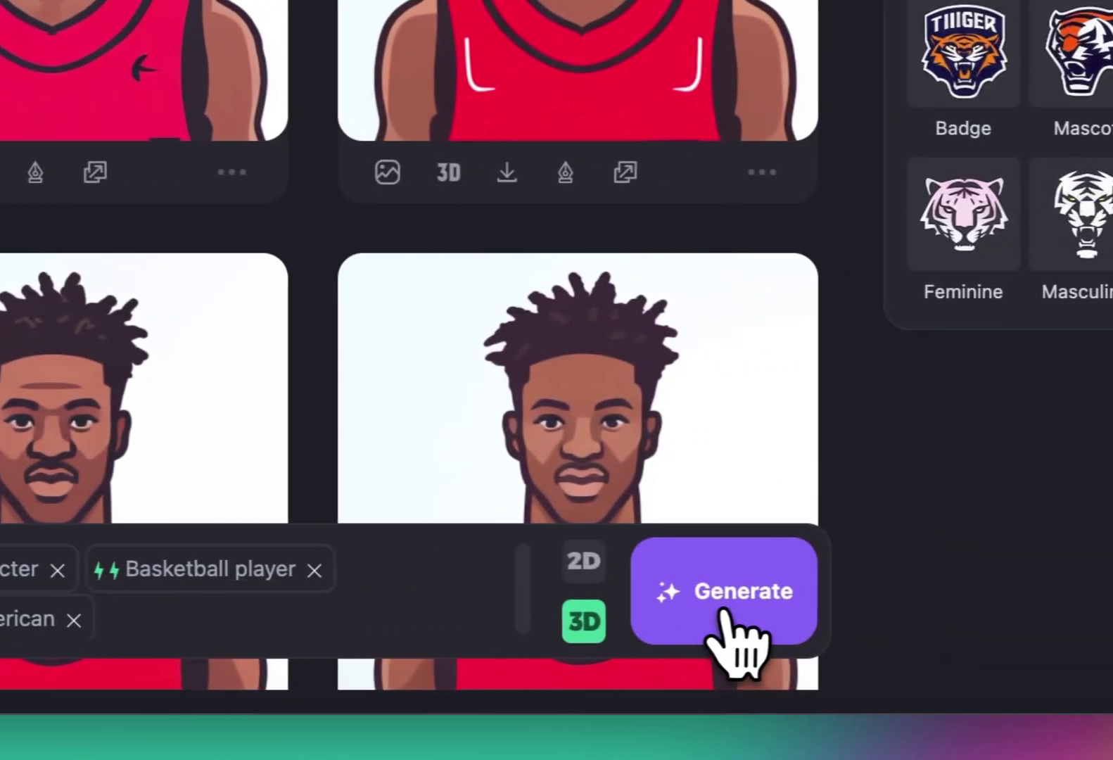
pyautogui.click(1087, 595)
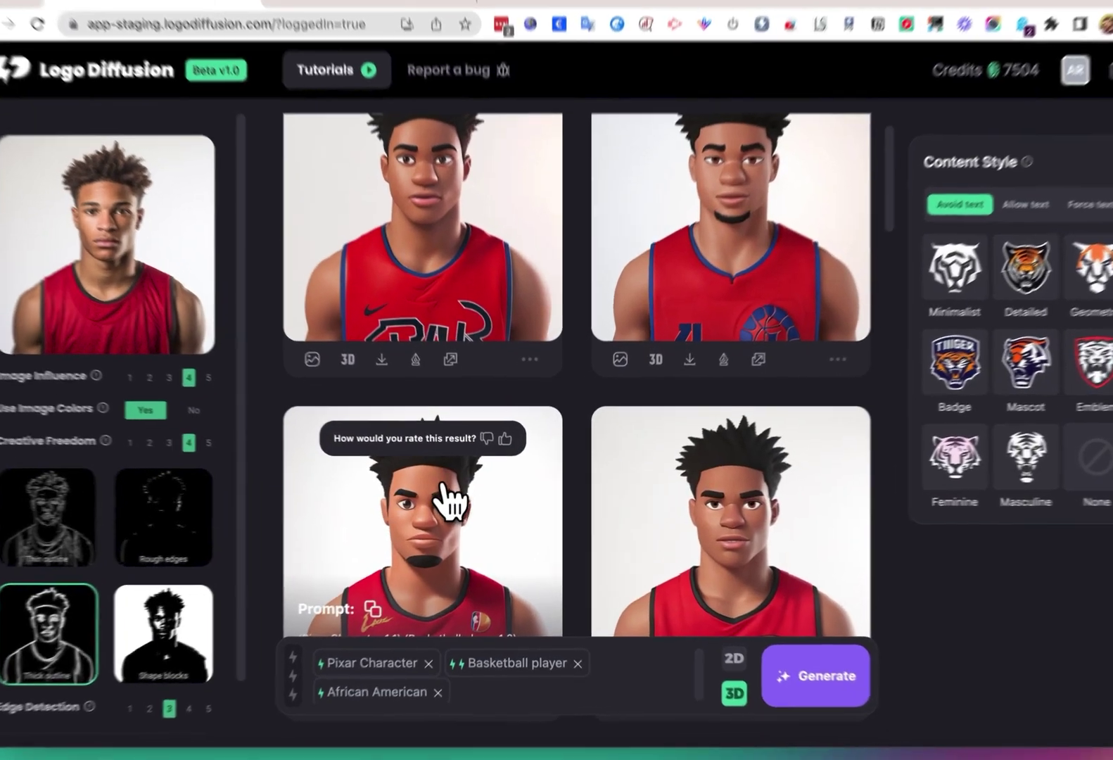
# - View the lower-left 3D portrait full-size, then expand Advanced Settings to show sampler, seed and negative prompt
pyautogui.click(434, 486)
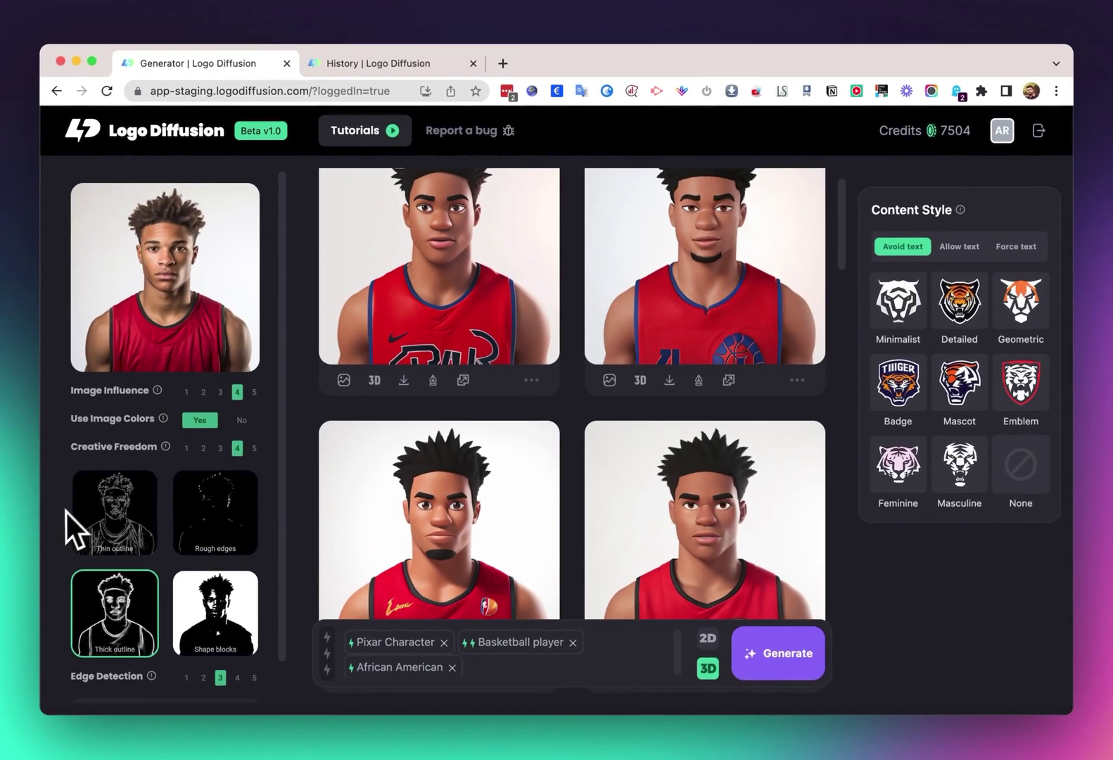
pyautogui.click(112, 668)
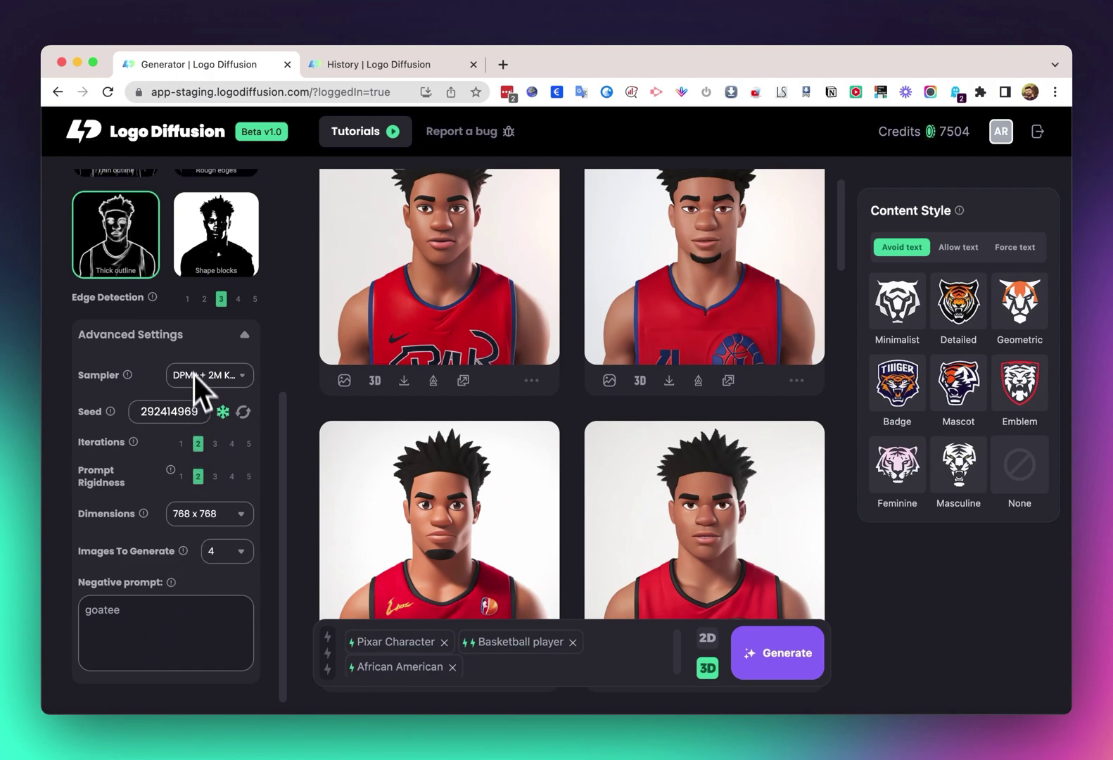
# - Expand Advanced Settings to confirm the fixed seed 292414969
pyautogui.scroll(5, 194, 375)
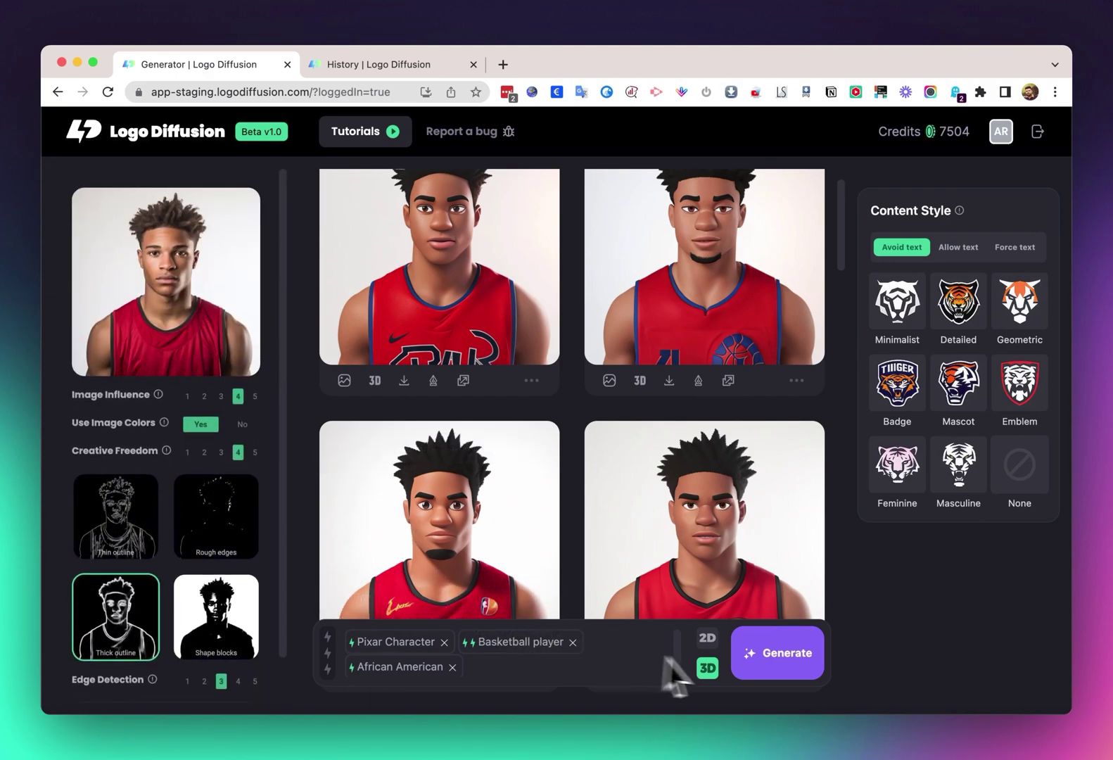
pyautogui.scroll(-2, 211, 620)
pyautogui.click(156, 672)
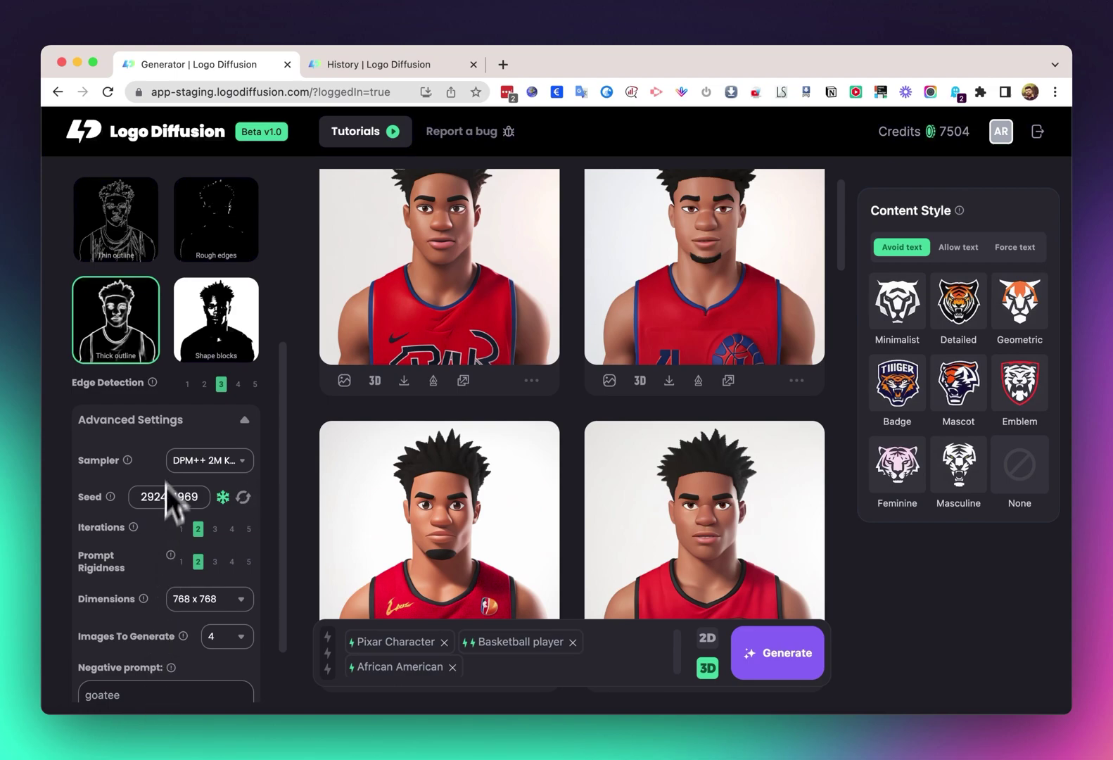
pyautogui.scroll(5, 164, 464)
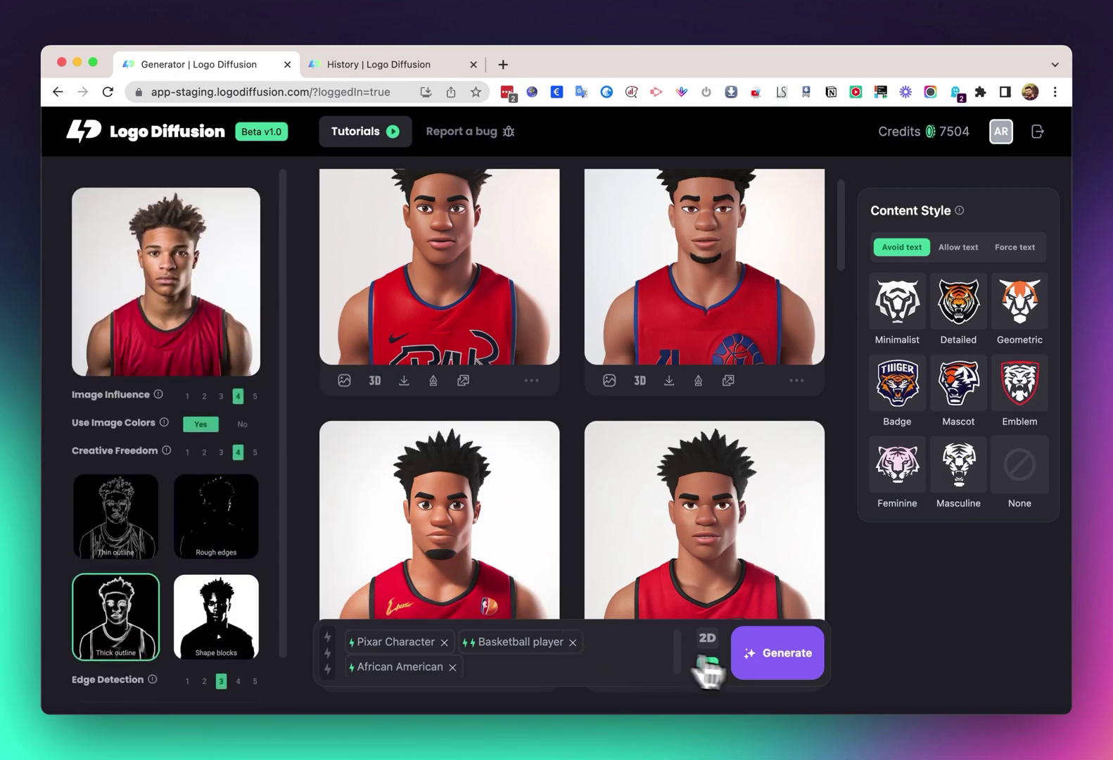
# - Generate a fresh batch of 3D Pixar-style portraits and view the bottom-left one full size
pyautogui.click(778, 655)
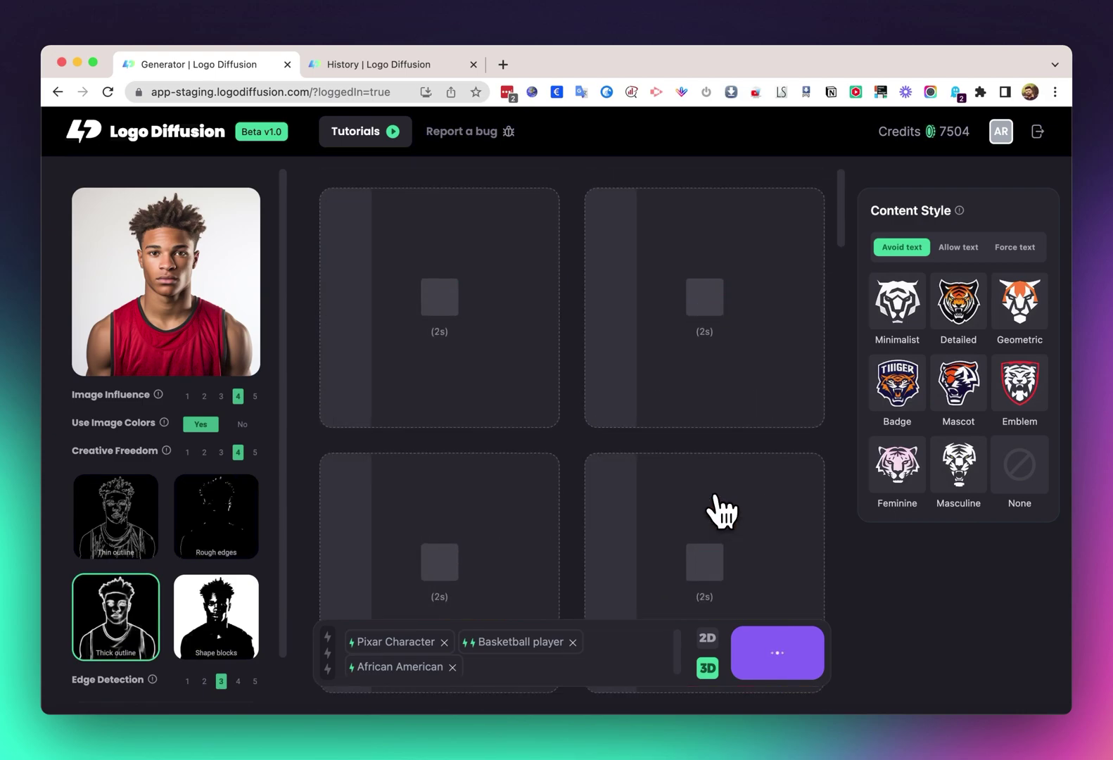
pyautogui.scroll(-1, 633, 478)
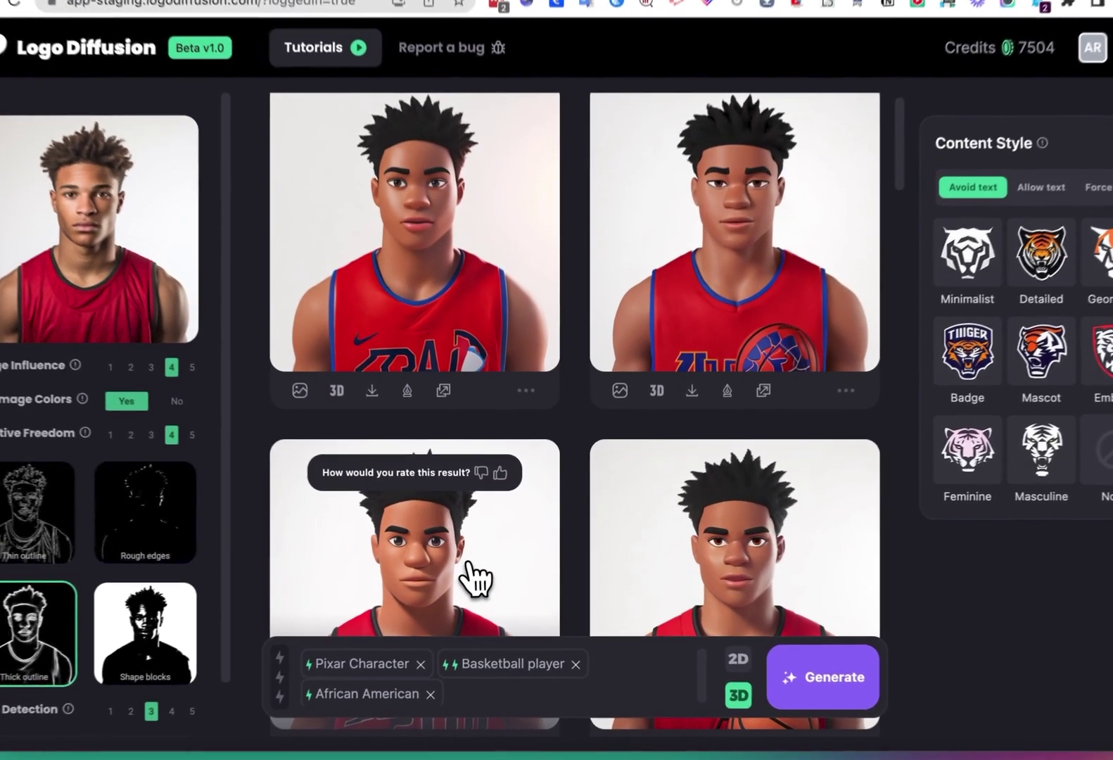
pyautogui.click(468, 563)
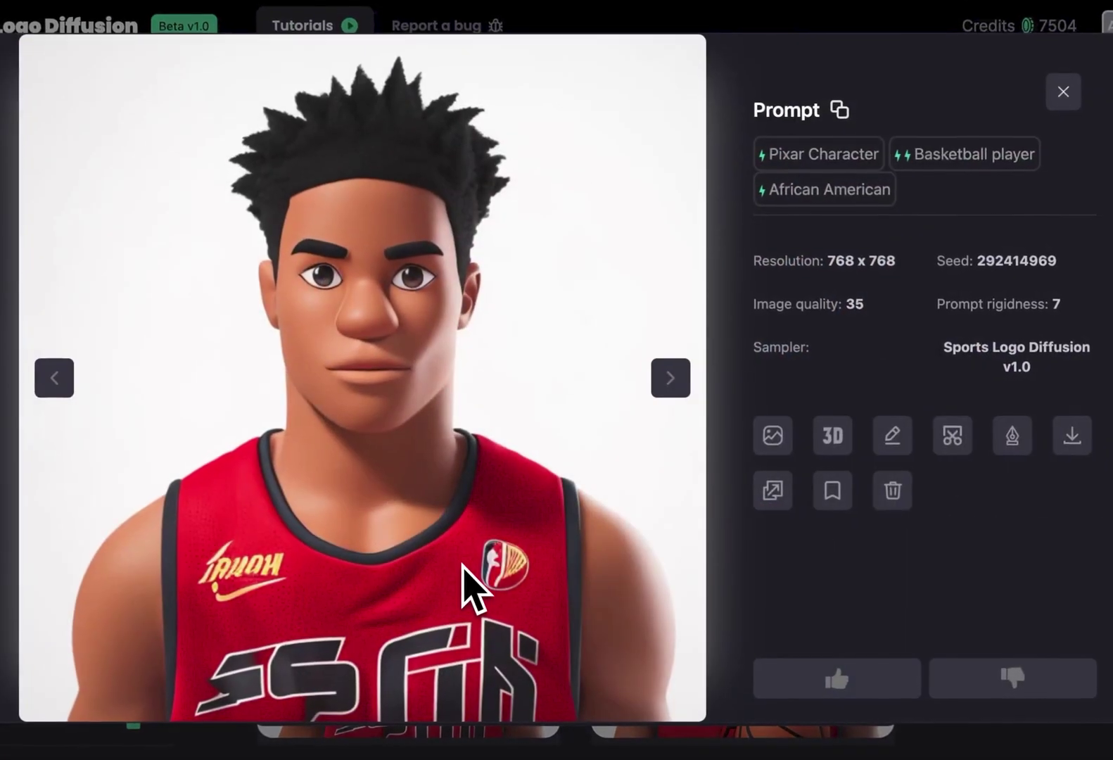